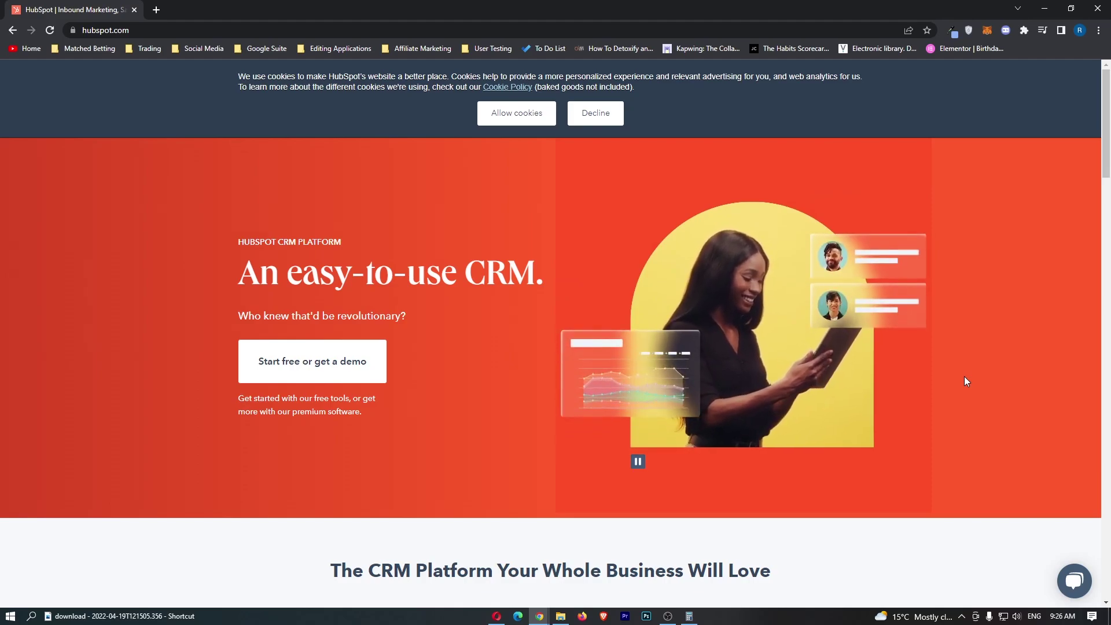
Step: Dismiss the cookie banner and open the Start free or get a demo page
{"action": "left_click", "coordinate": [516, 113]}
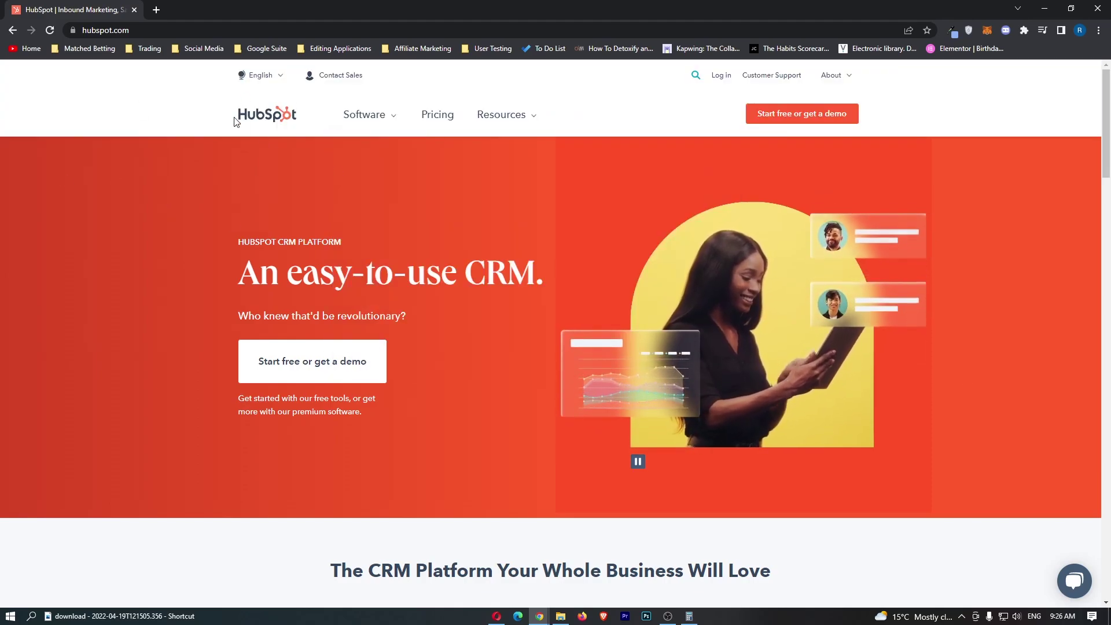
{"action": "left_click_drag", "start_coordinate": [239, 269], "coordinate": [382, 370]}
{"action": "left_click", "coordinate": [261, 316]}
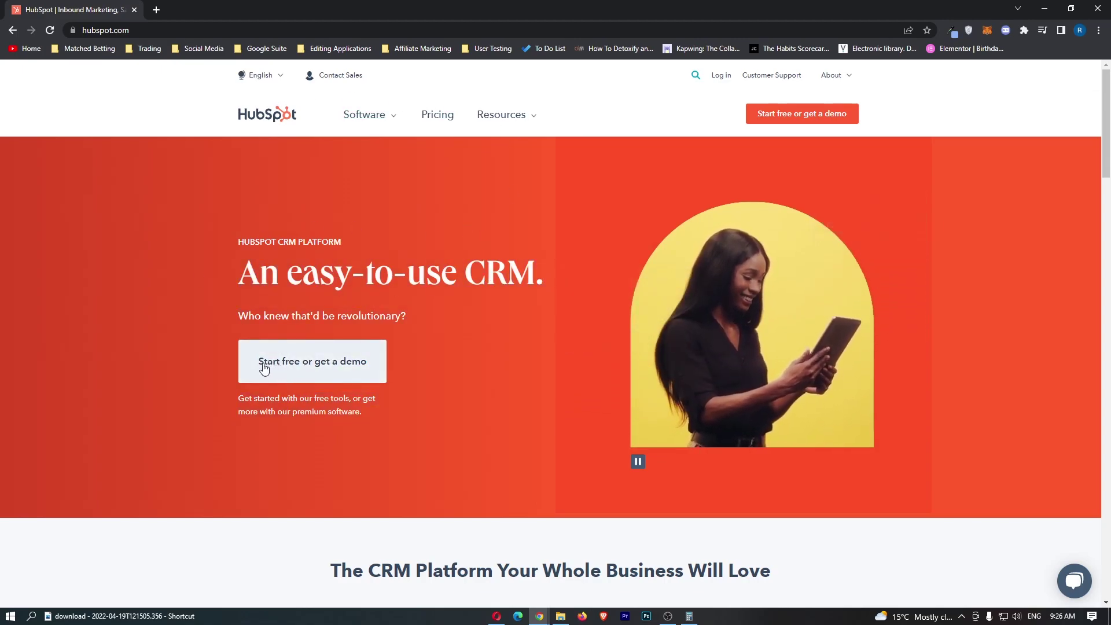
{"action": "left_click", "coordinate": [345, 369]}
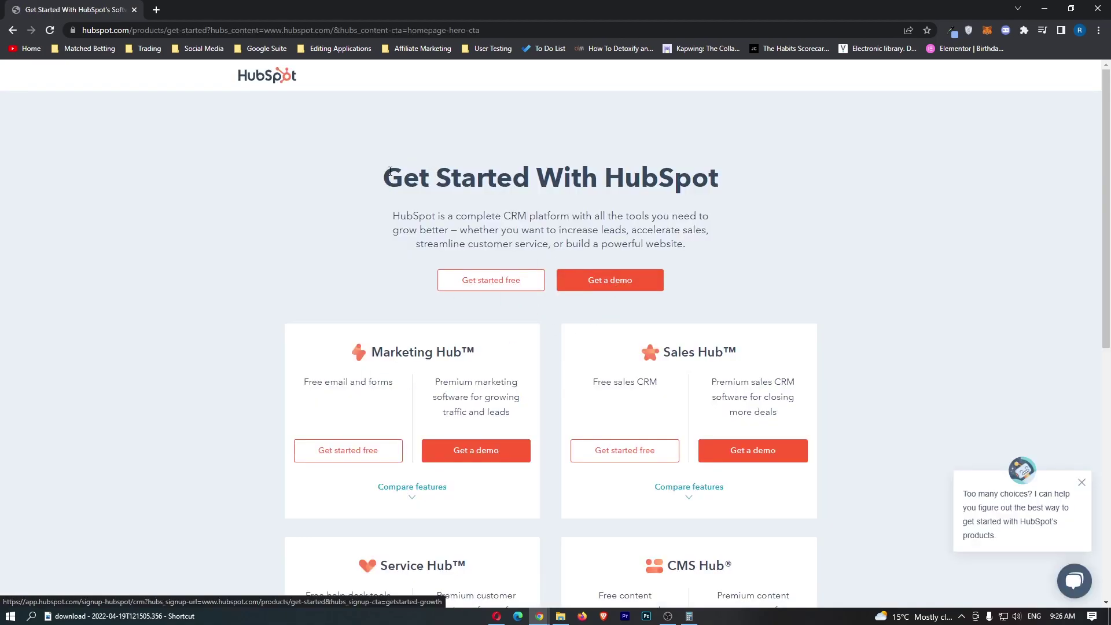
{"action": "left_click_drag", "start_coordinate": [390, 170], "coordinate": [773, 174]}
{"action": "left_click", "coordinate": [632, 199]}
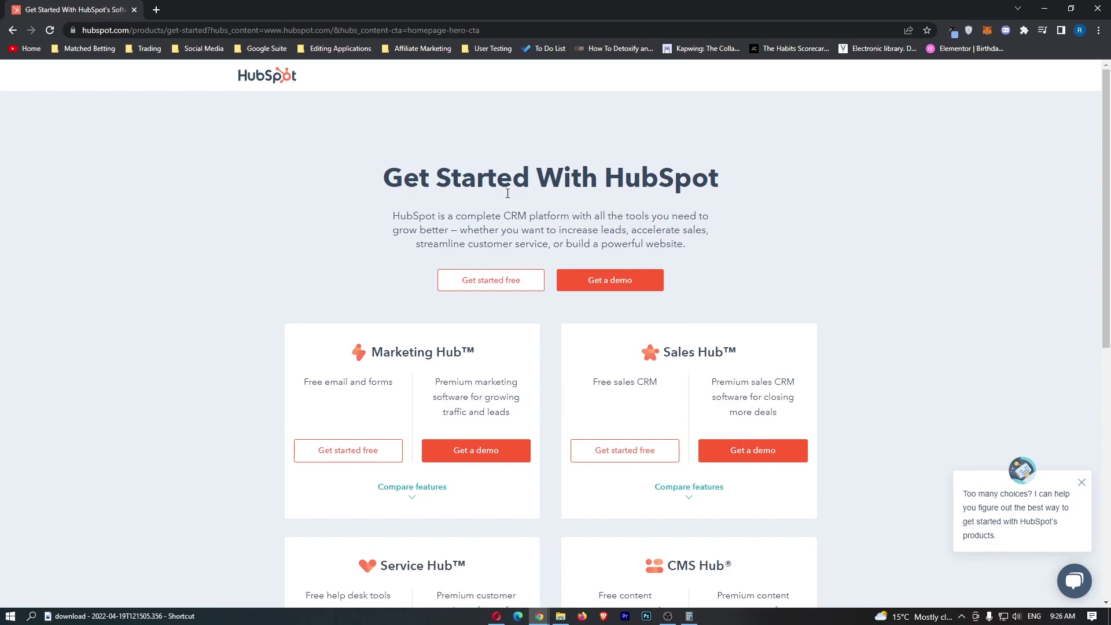
Step: Sign up for the free tools, complete the job role step, and choose CMS to explore first
{"action": "left_click", "coordinate": [485, 284]}
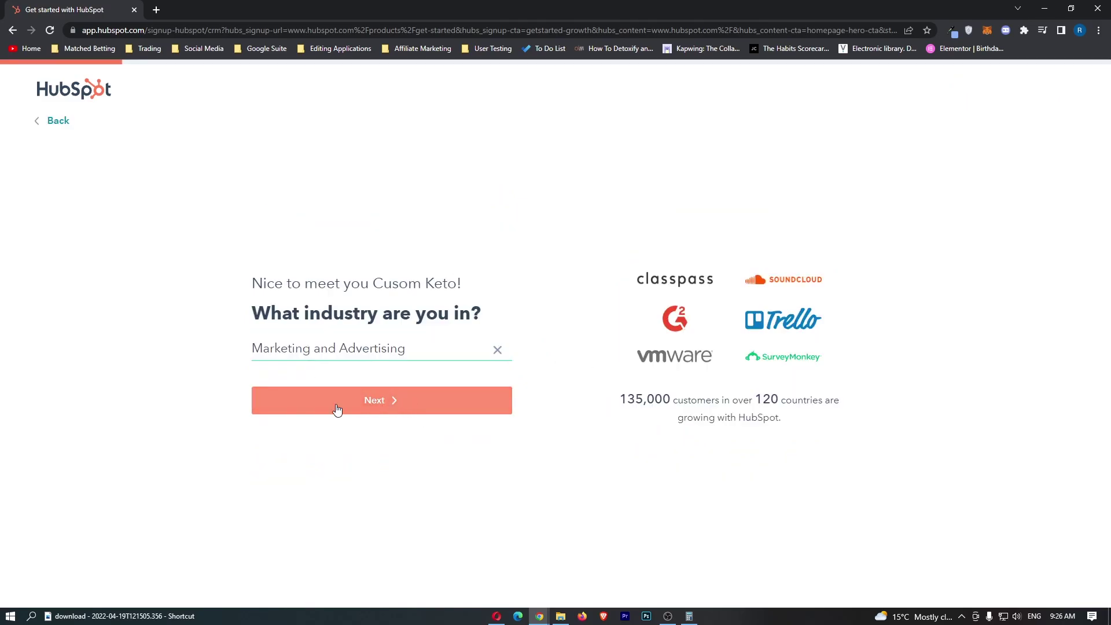
{"action": "left_click", "coordinate": [337, 409]}
{"action": "left_click", "coordinate": [364, 354]}
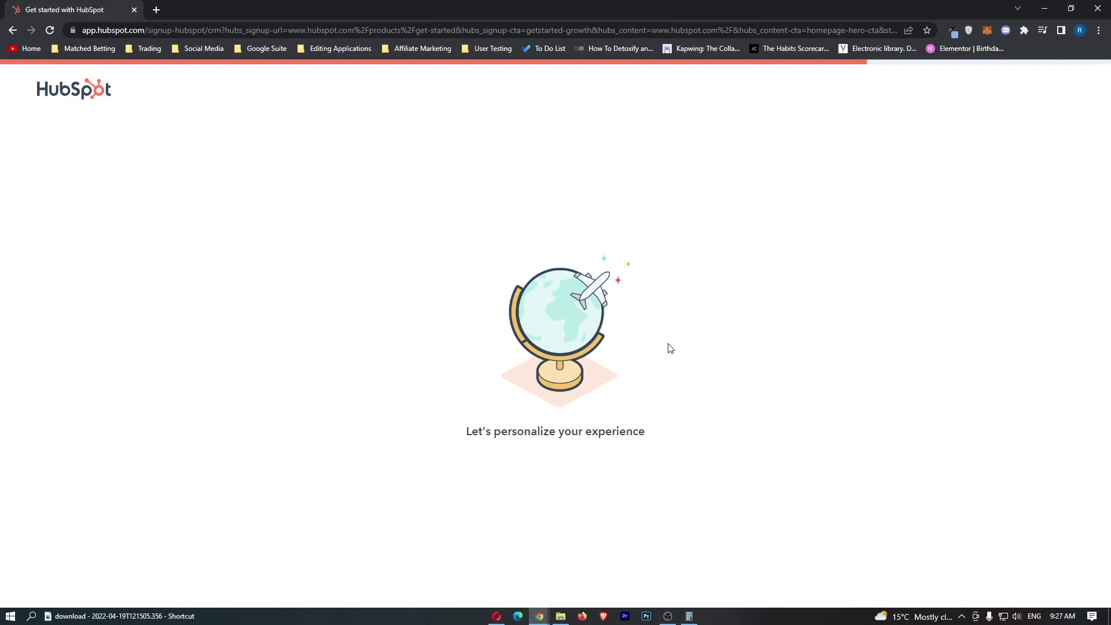
{"action": "left_click", "coordinate": [416, 314]}
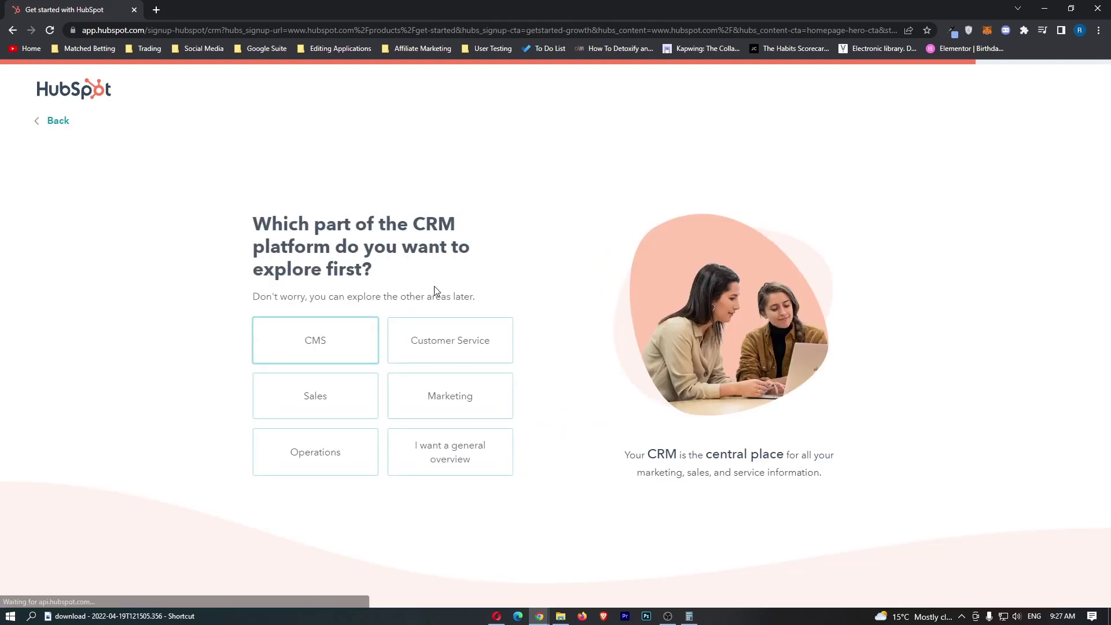
{"action": "left_click", "coordinate": [342, 354]}
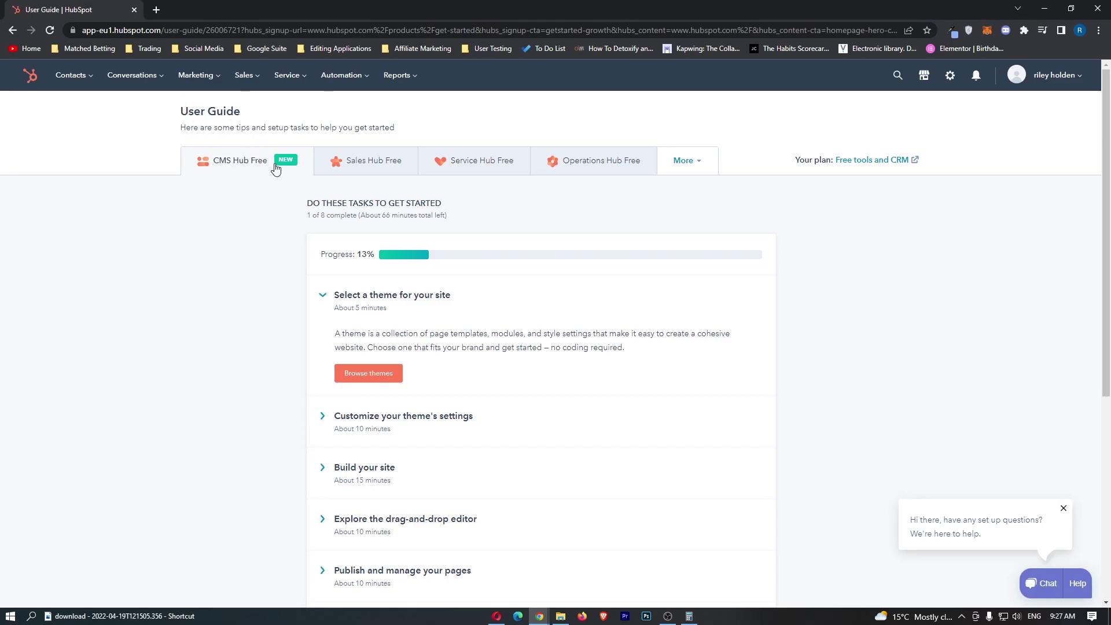
Step: Browse the Service Hub, Operations Hub and Marketing Hub Free guides in the User Guide
{"action": "left_click", "coordinate": [463, 163]}
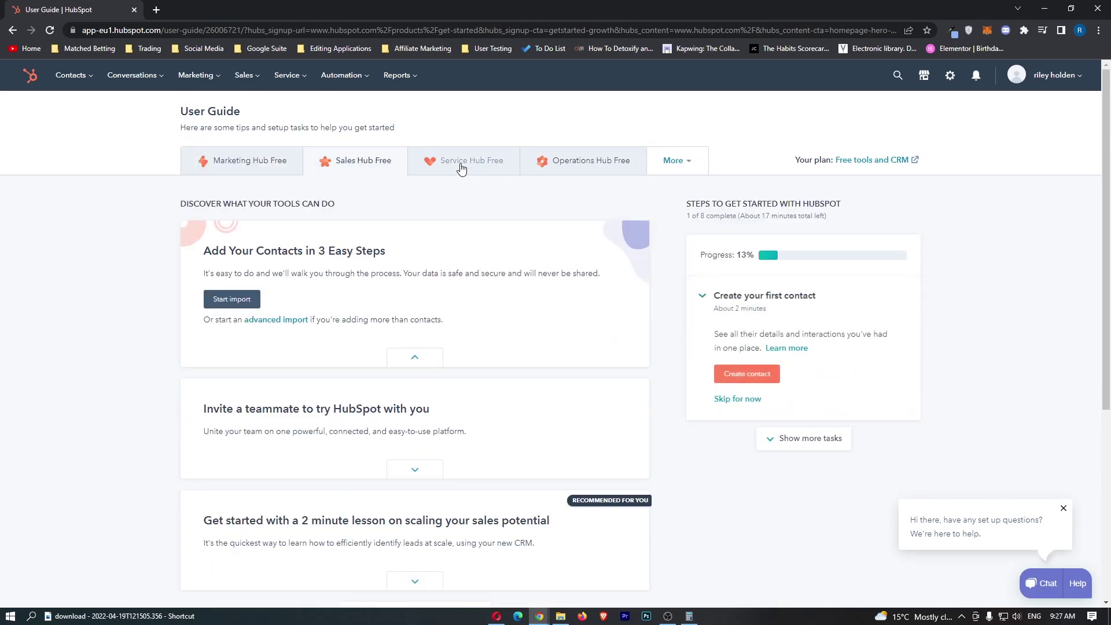
{"action": "left_click", "coordinate": [593, 166]}
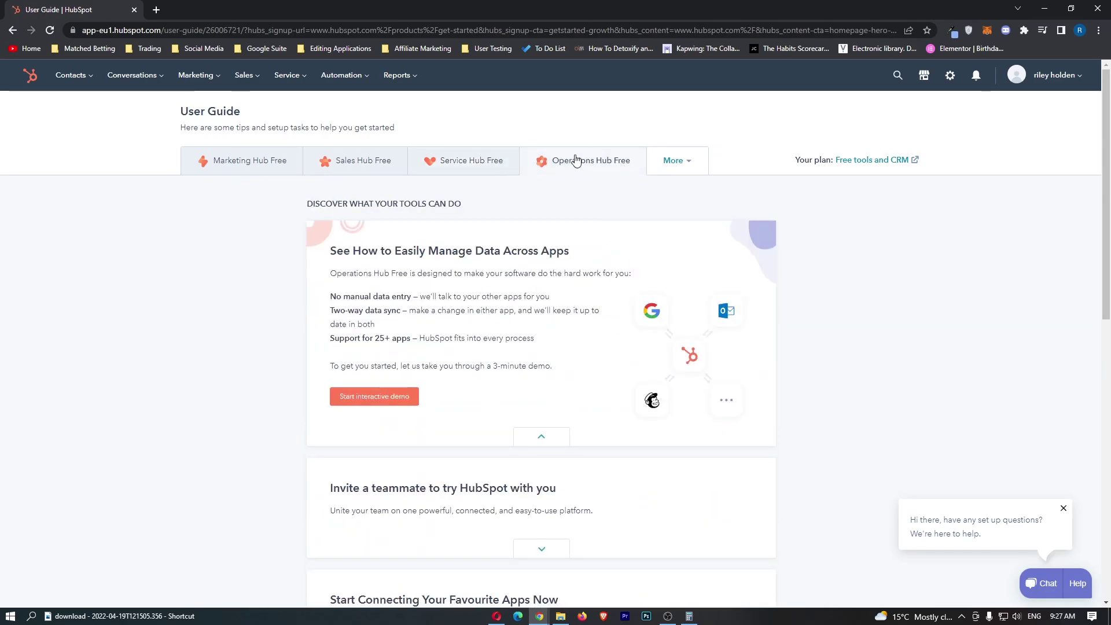
{"action": "left_click", "coordinate": [265, 163]}
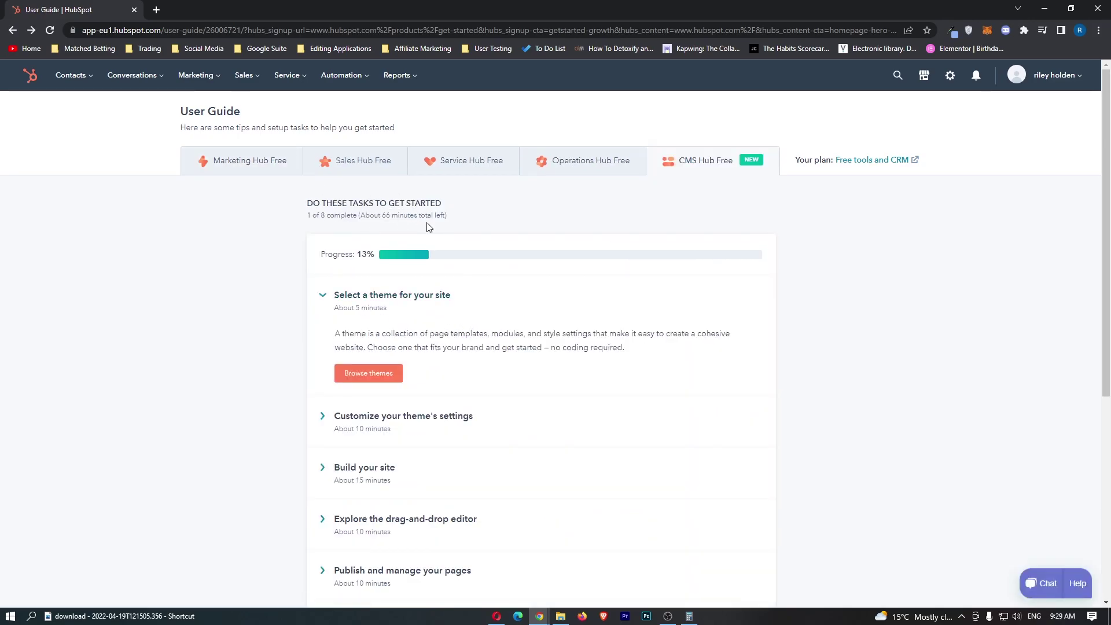
Step: Go to the Contacts list and start creating a new contact
{"action": "mouse_move", "coordinate": [71, 75]}
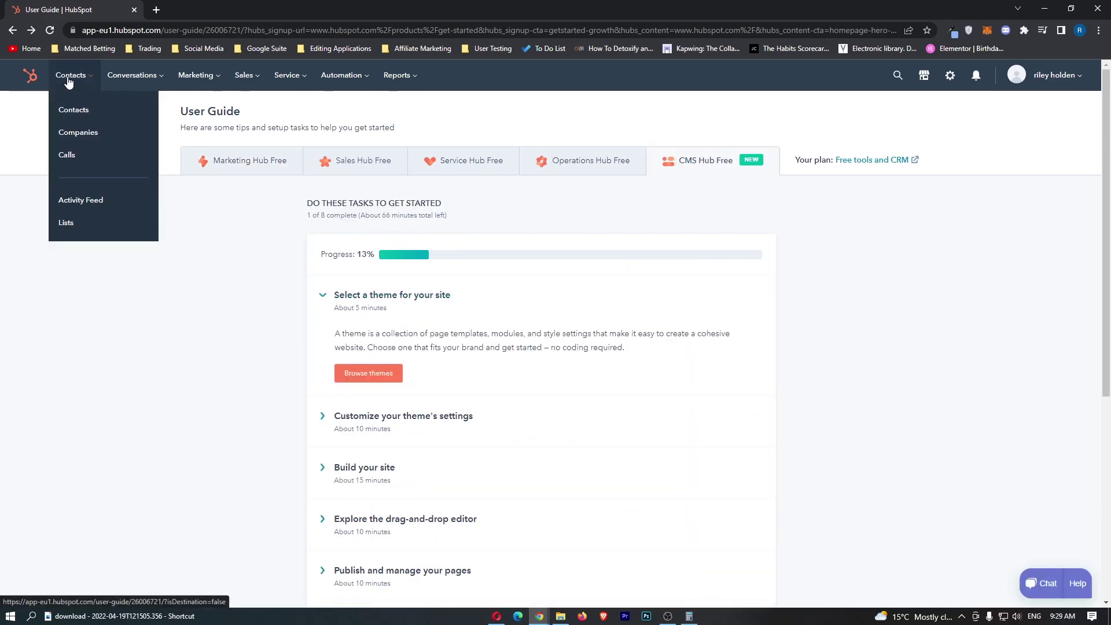
{"action": "left_click", "coordinate": [75, 114]}
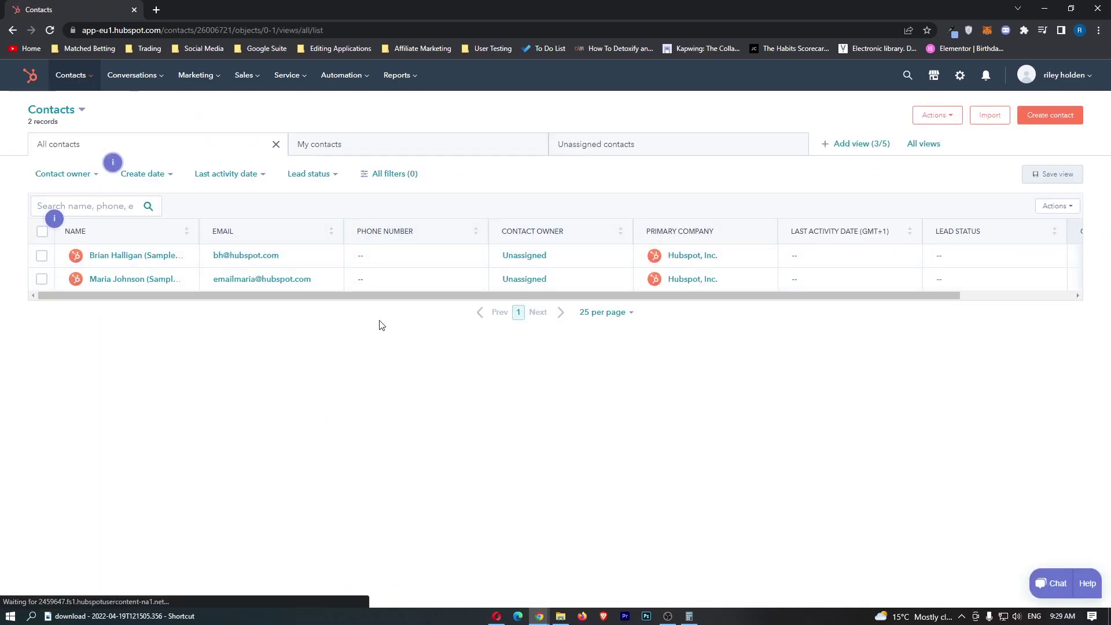
{"action": "left_click", "coordinate": [1036, 123]}
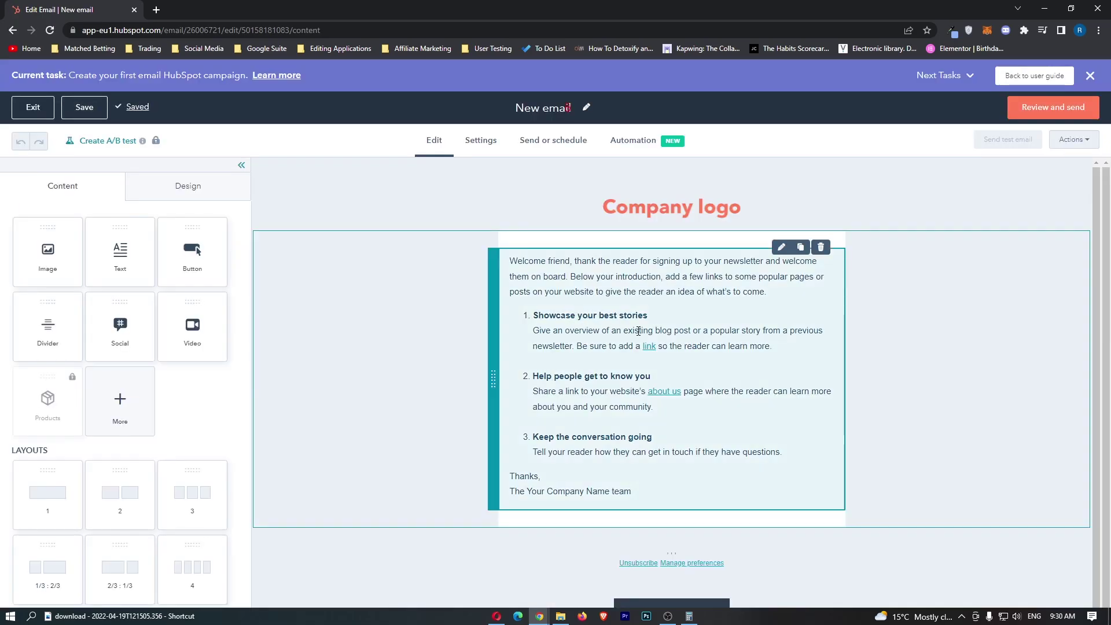
Step: Rewrite the body as 'Benefits of subscribing' listing 'You will be cool', 'It helps me', 'You got value'
{"action": "left_click", "coordinate": [672, 487]}
{"action": "left_click_drag", "start_coordinate": [772, 292], "coordinate": [503, 271]}
{"action": "type", "text": "Benefits o"}
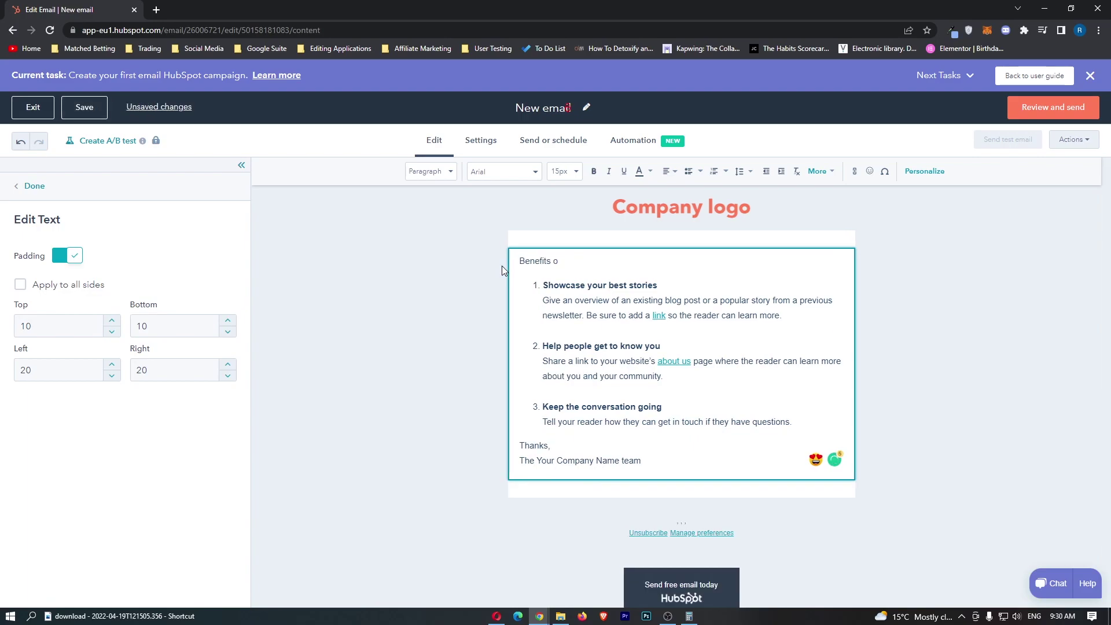
{"action": "type", "text": "f subscribing"}
{"action": "triple_click", "coordinate": [545, 288]}
{"action": "type", "text": "You will be cool"}
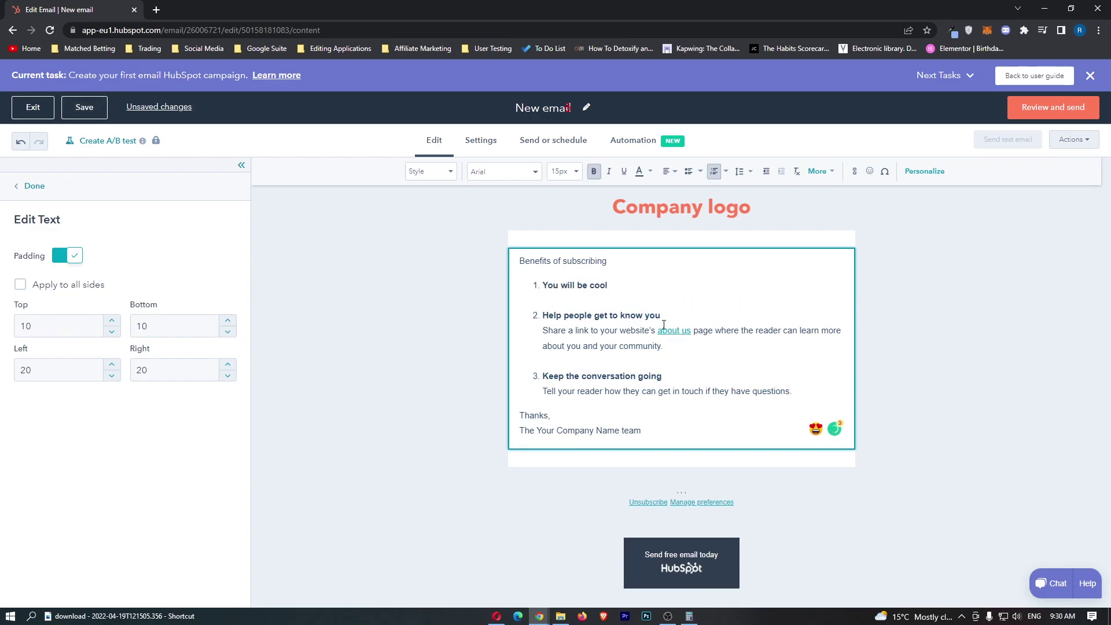
{"action": "triple_click", "coordinate": [663, 324]}
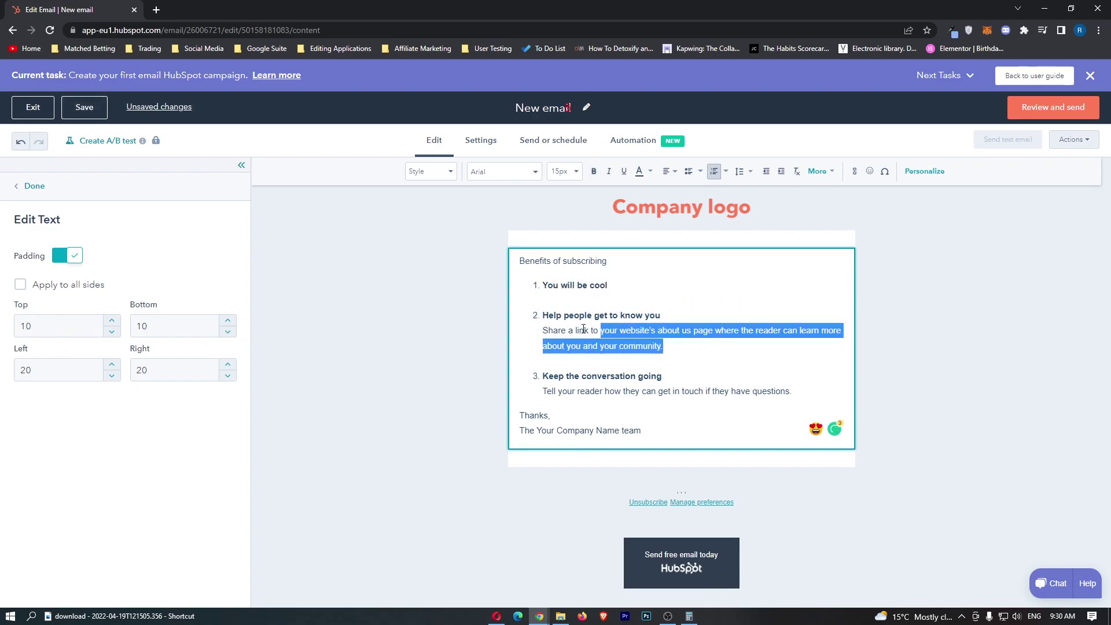
{"action": "left_click", "coordinate": [544, 314], "text": "shift"}
{"action": "type", "text": "It hel"}
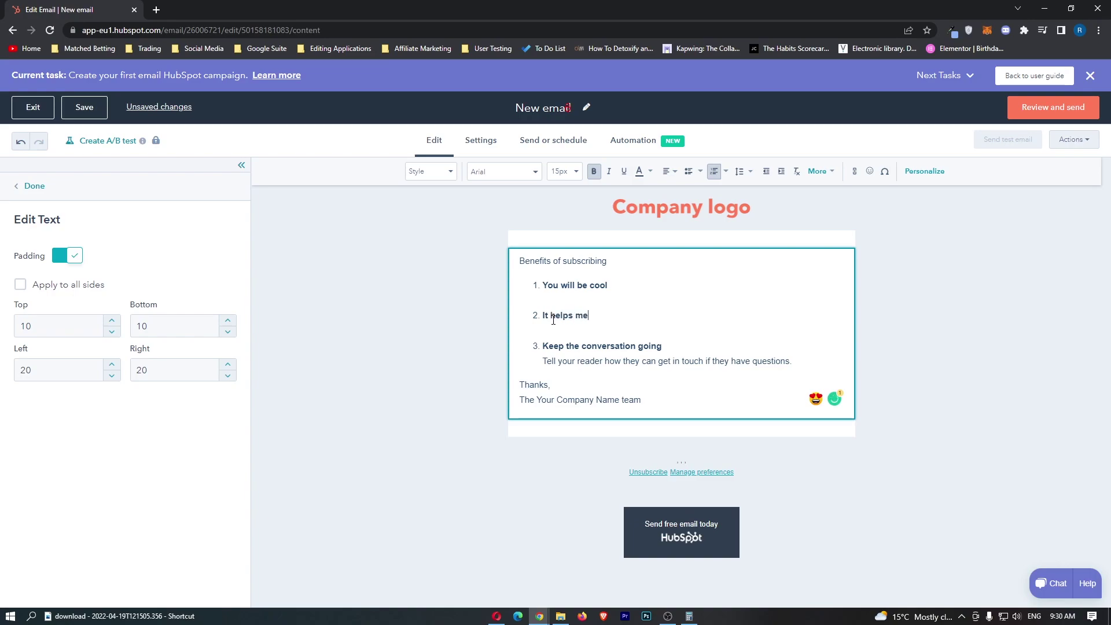
{"action": "type", "text": "ps me"}
{"action": "left_click_drag", "start_coordinate": [792, 362], "coordinate": [541, 350]}
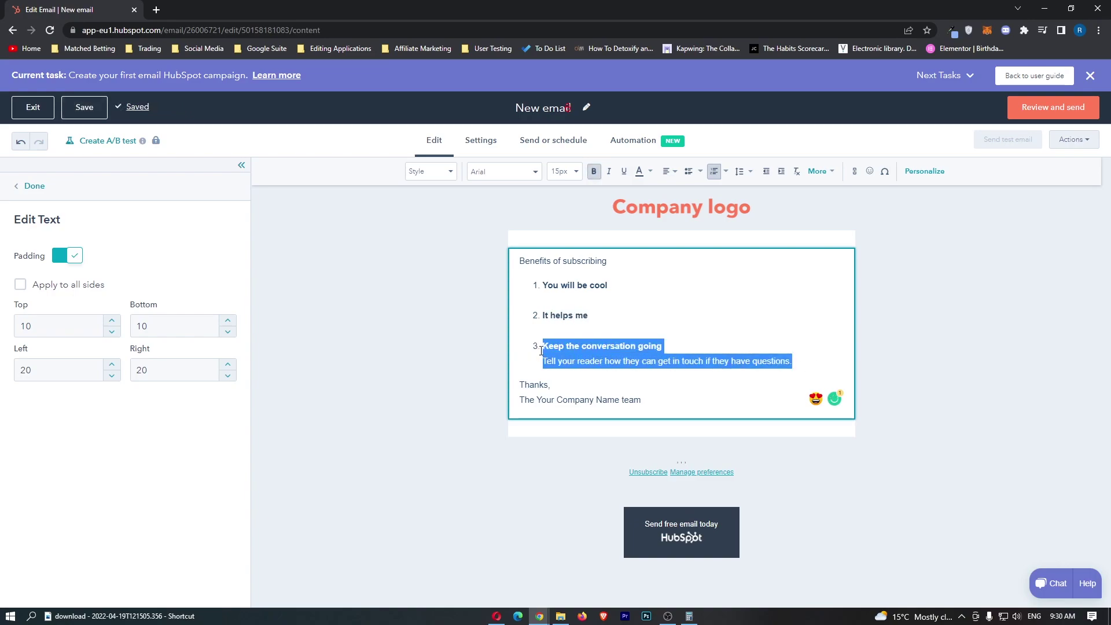
{"action": "type", "text": "You got value"}
{"action": "left_click", "coordinate": [659, 232]}
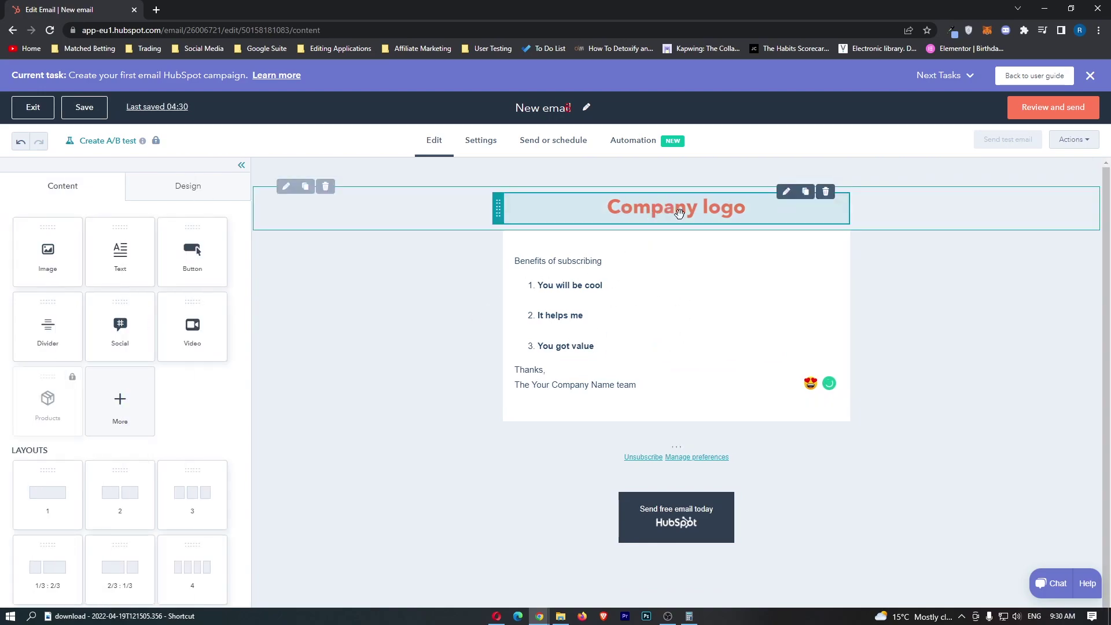
Step: Check the Company logo image settings, then bring up the email's Settings
{"action": "left_click", "coordinate": [654, 208]}
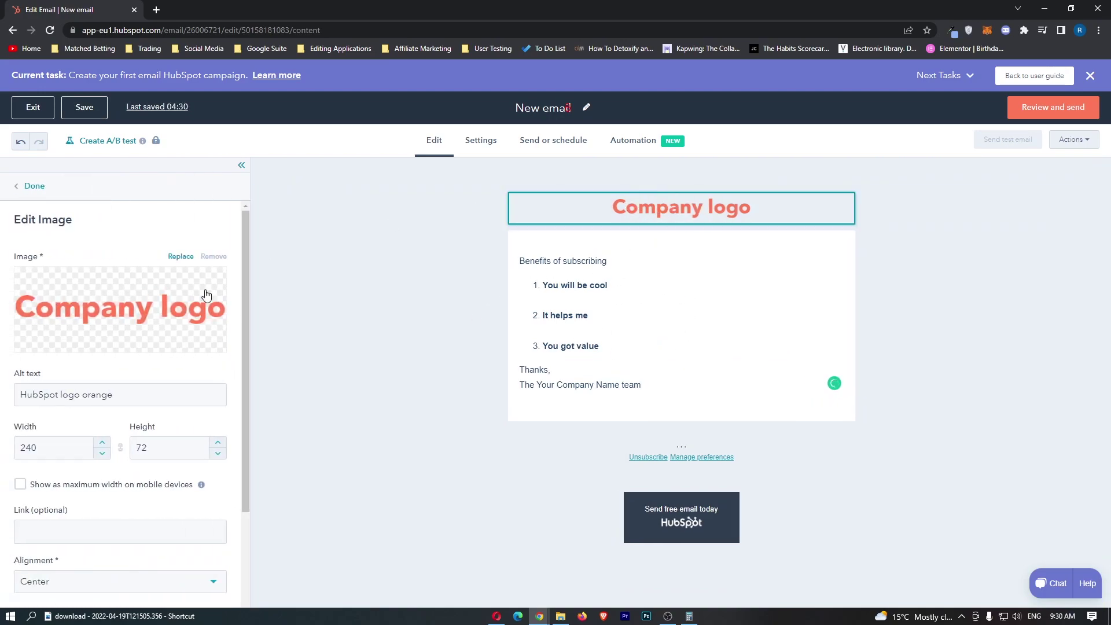
{"action": "left_click", "coordinate": [402, 258]}
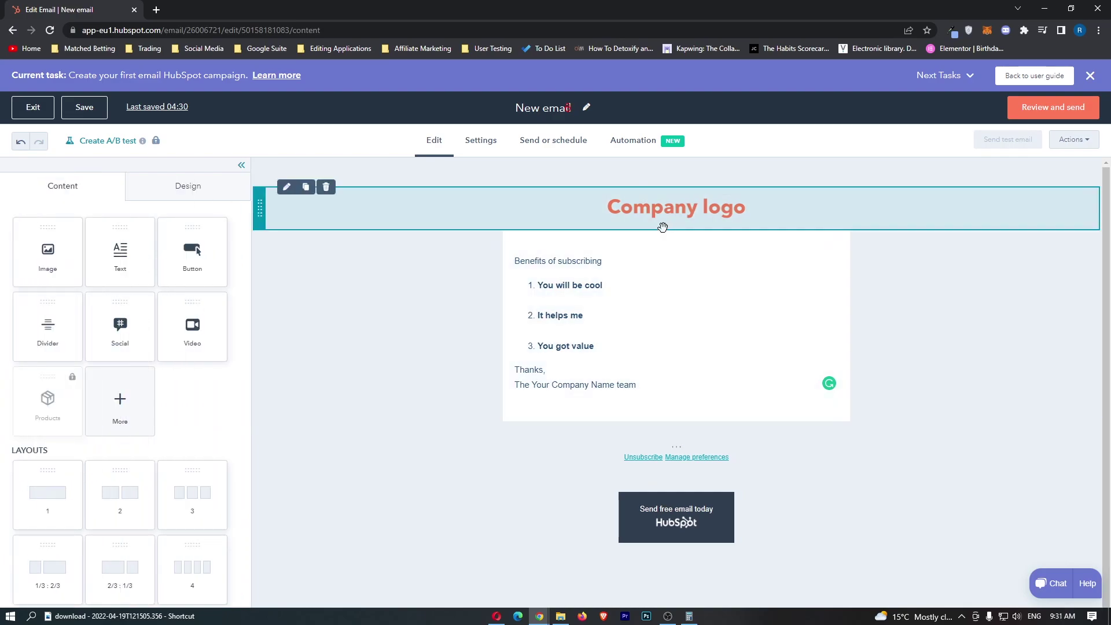
{"action": "left_click", "coordinate": [479, 151]}
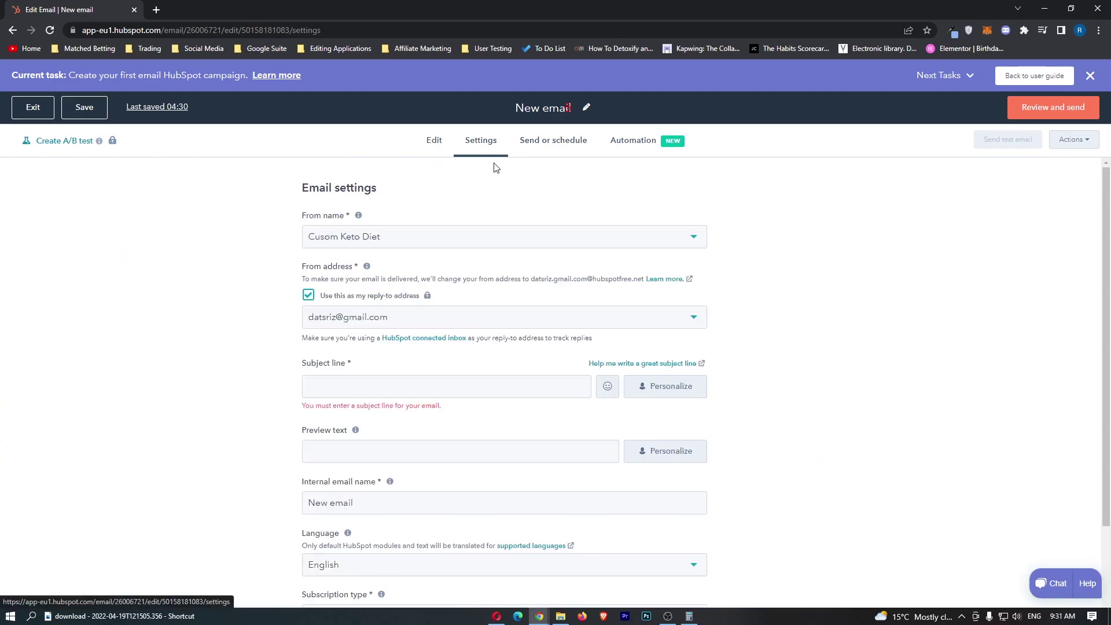
Step: Add one contact as the email's recipient, leaving the exclusion list unchanged
{"action": "left_click", "coordinate": [551, 141]}
{"action": "left_click", "coordinate": [227, 286]}
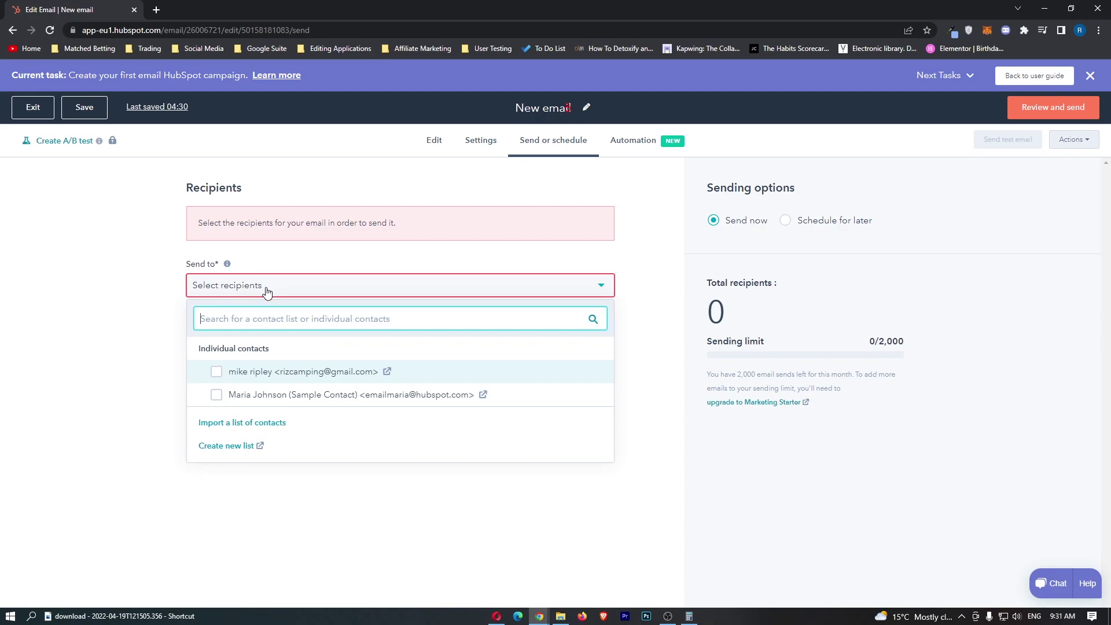
{"action": "left_click", "coordinate": [291, 372]}
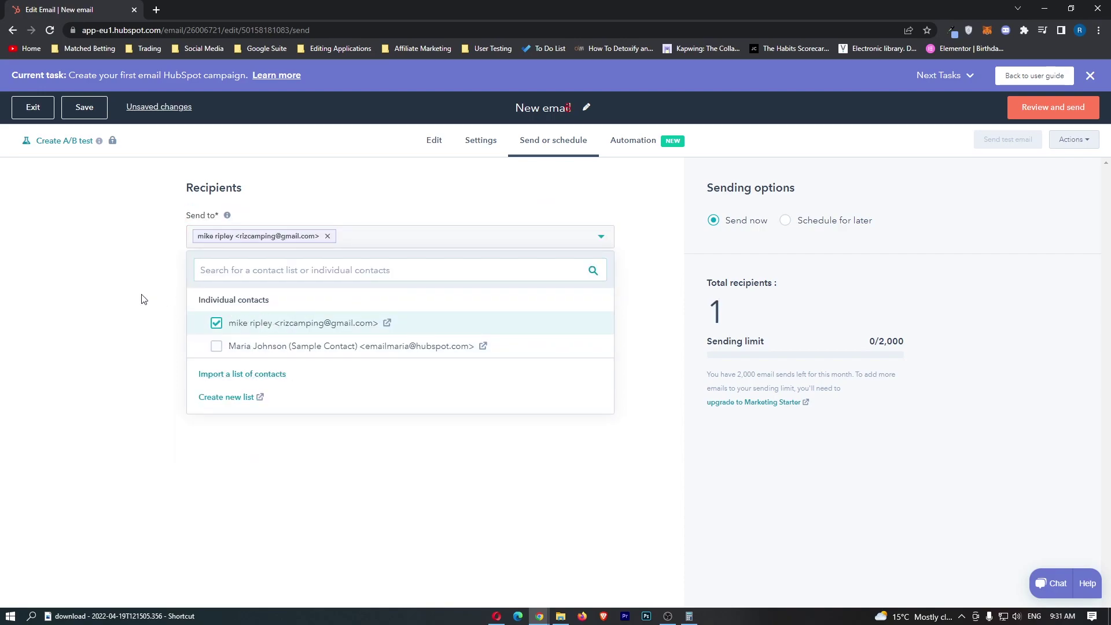
{"action": "left_click", "coordinate": [146, 299]}
{"action": "left_click", "coordinate": [303, 283]}
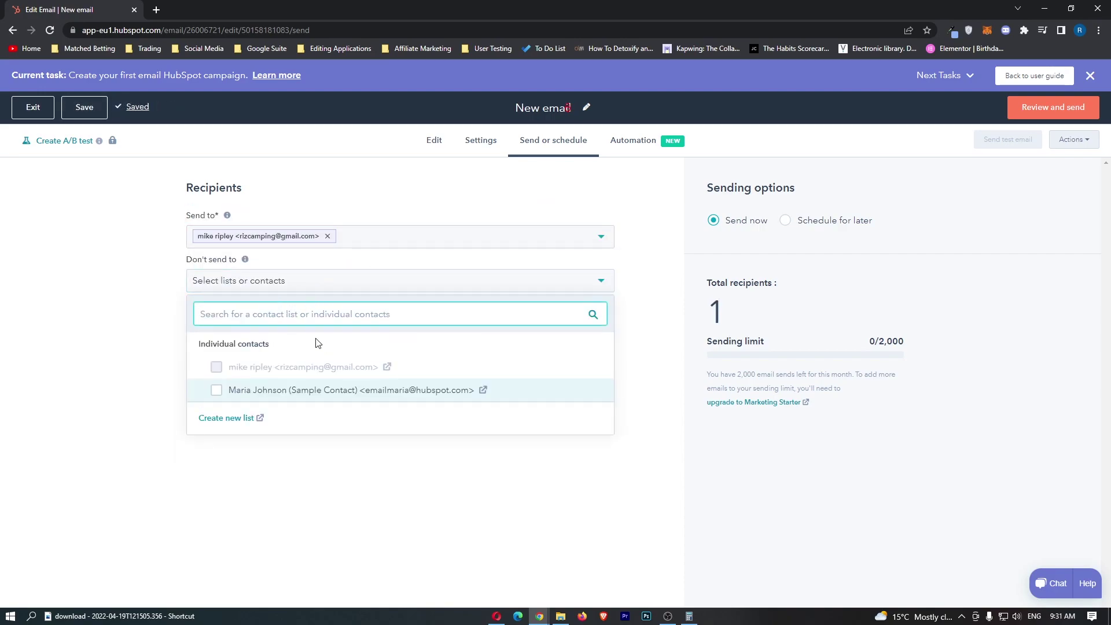
{"action": "left_click", "coordinate": [214, 281]}
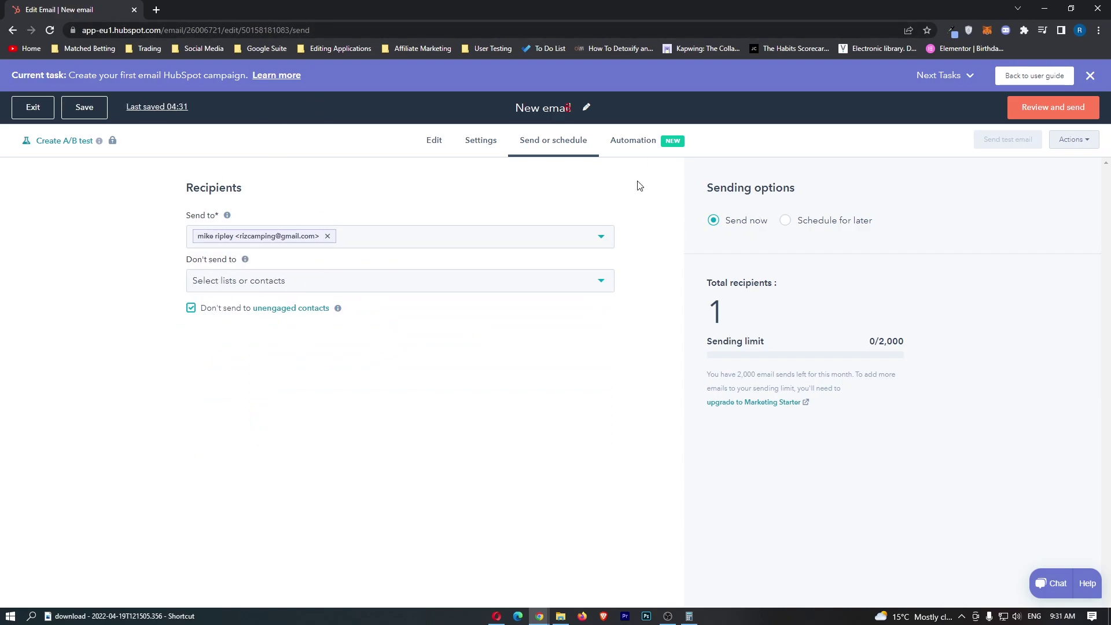
{"action": "left_click", "coordinate": [486, 148]}
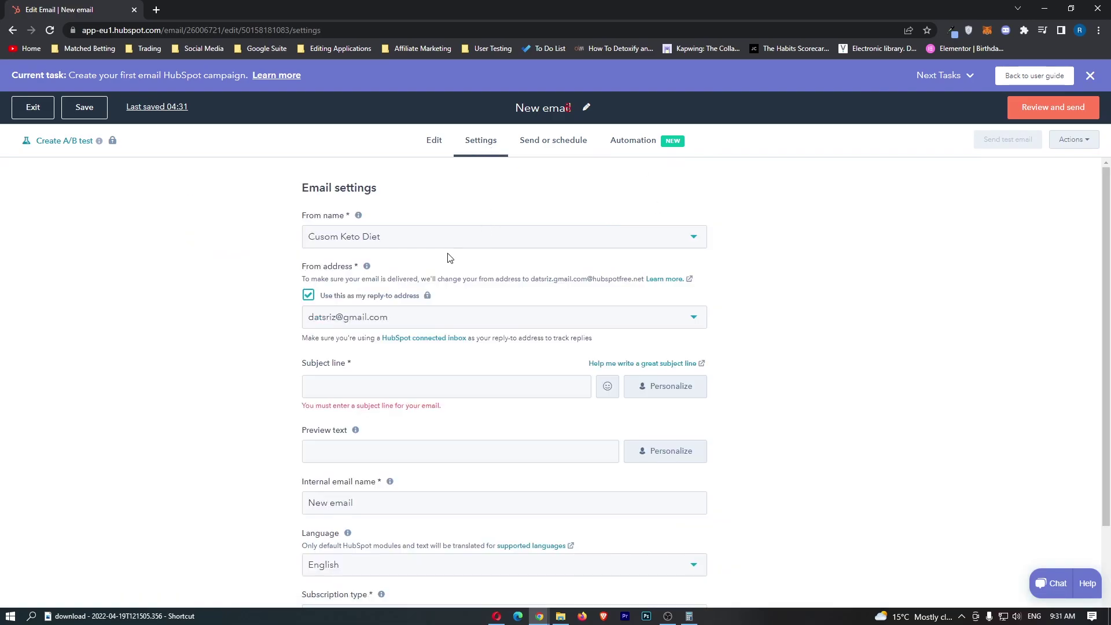
Step: Set the subject line to 'Subscribe' and bring up the pre-send summary
{"action": "scroll", "coordinate": [403, 317], "scroll_direction": "down", "scroll_amount": 1}
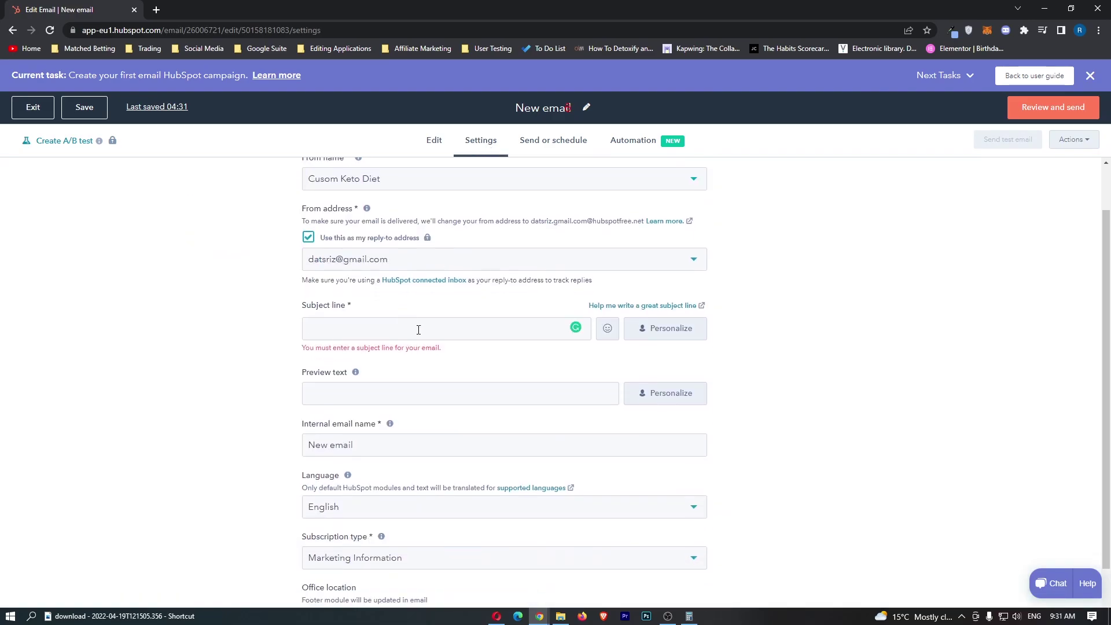
{"action": "left_click", "coordinate": [418, 330]}
{"action": "type", "text": "Subscribe"}
{"action": "scroll", "coordinate": [984, 232], "scroll_direction": "up", "scroll_amount": 1}
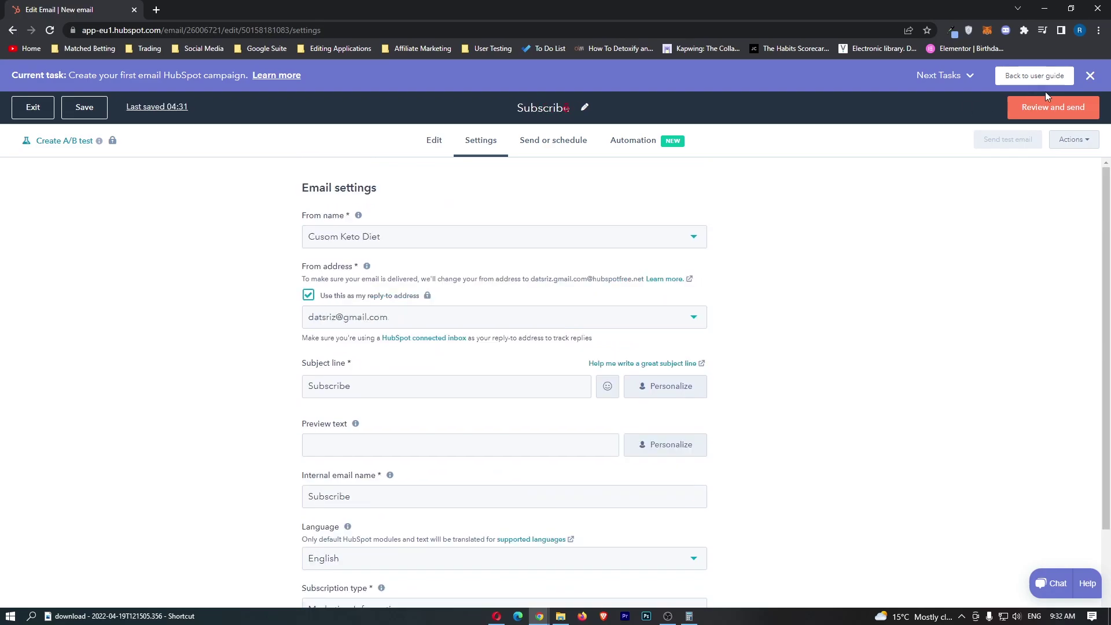
{"action": "left_click", "coordinate": [1048, 105]}
Step: Leave the footer unchanged, send the Subscribe email now, and head back to the HubSpot home
{"action": "left_click", "coordinate": [810, 197]}
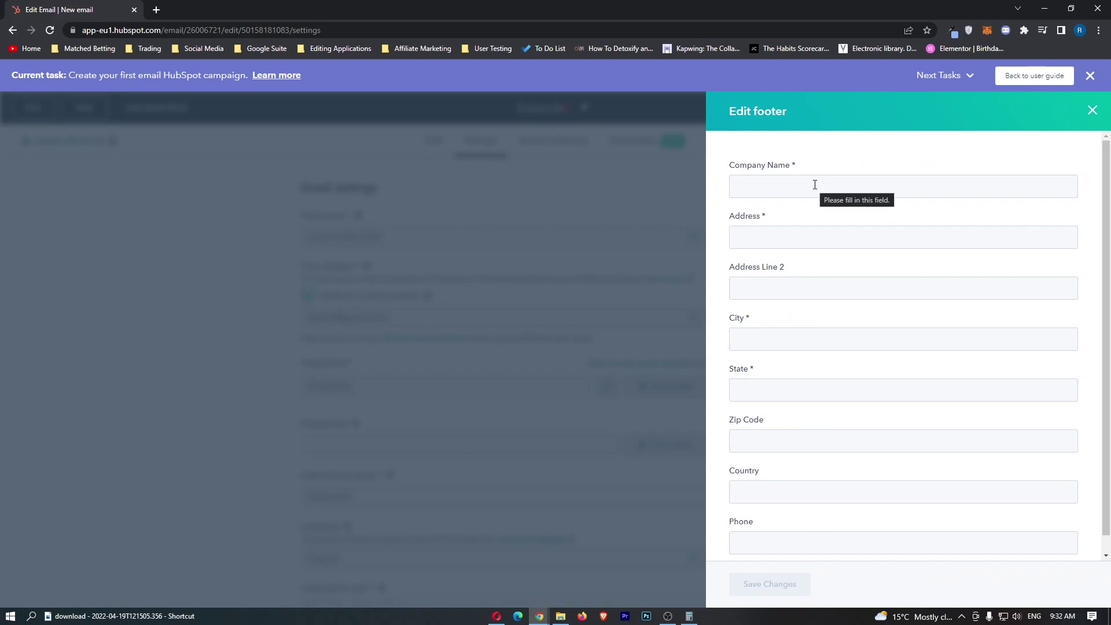
{"action": "key", "text": "Escape"}
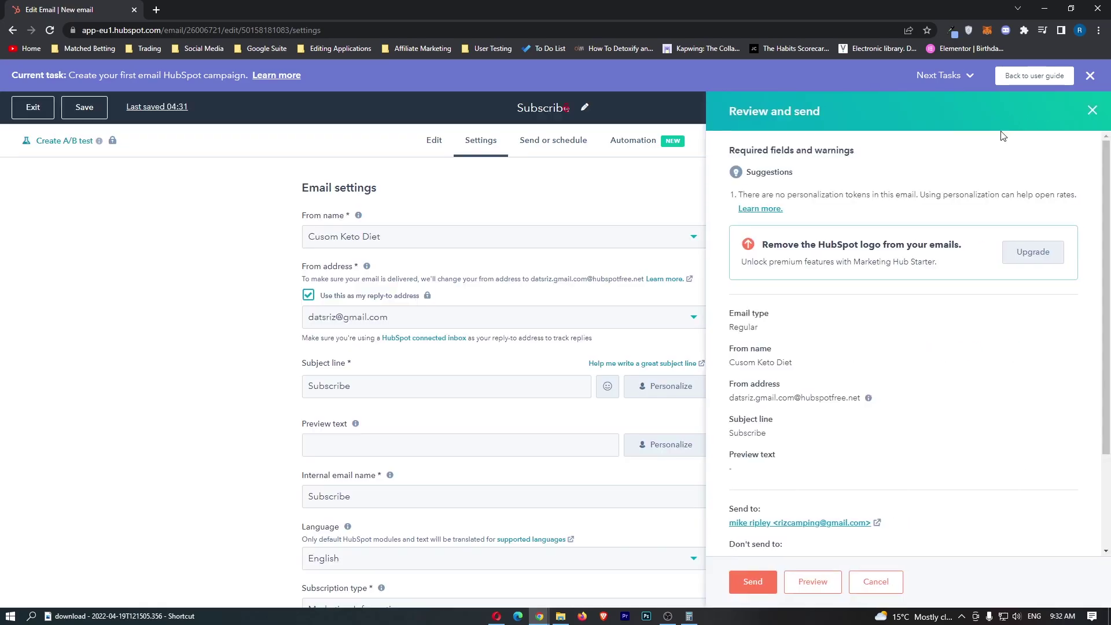
{"action": "left_click", "coordinate": [753, 586]}
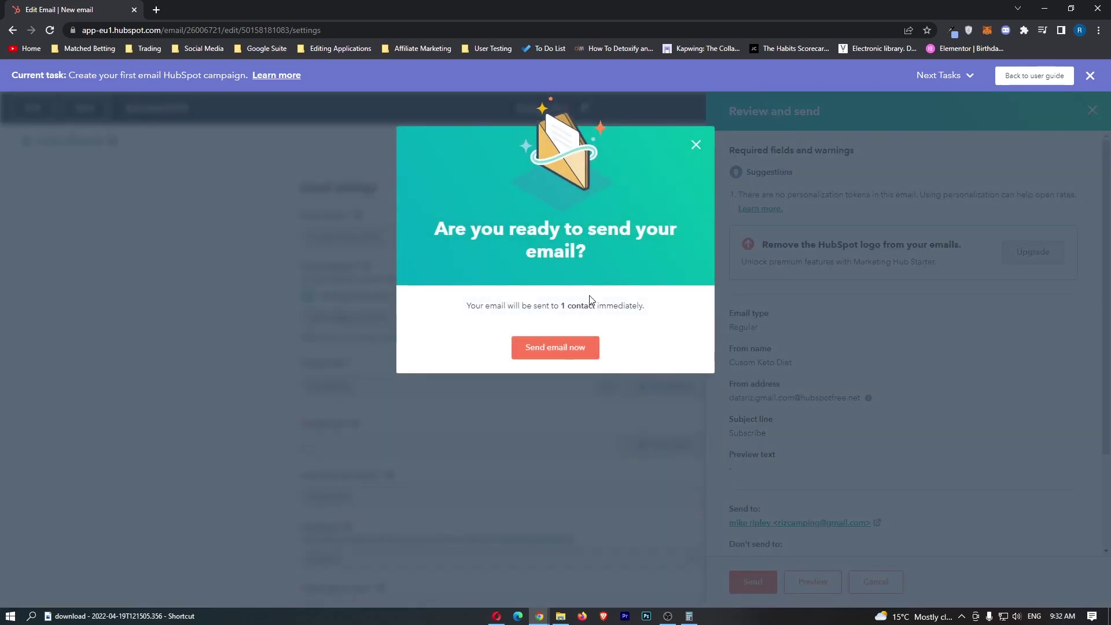
{"action": "left_click", "coordinate": [564, 352]}
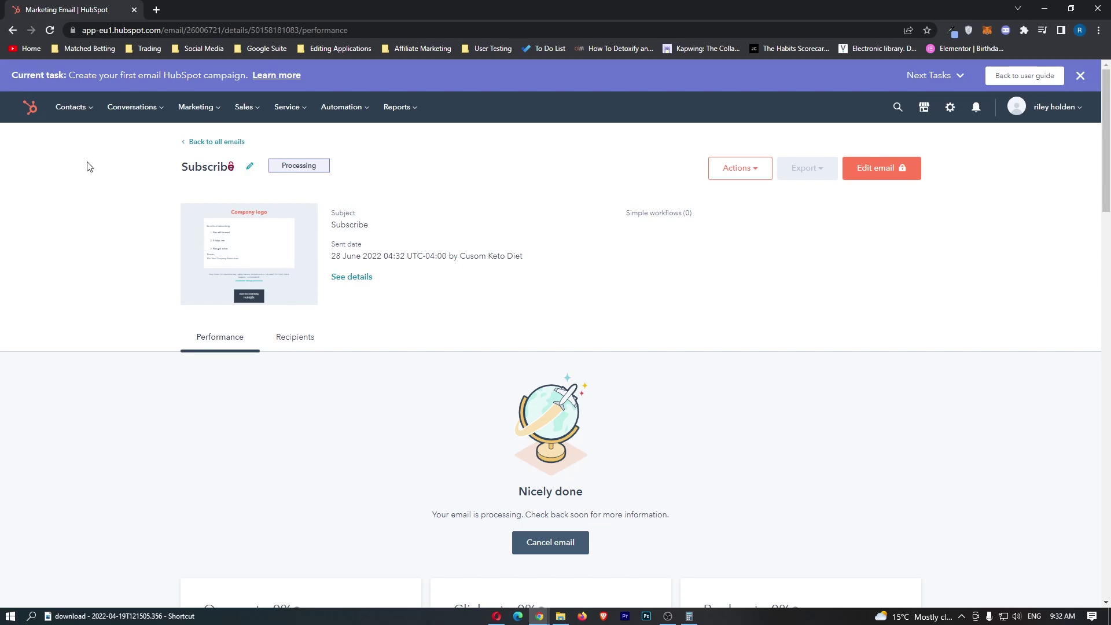
{"action": "left_click", "coordinate": [30, 109]}
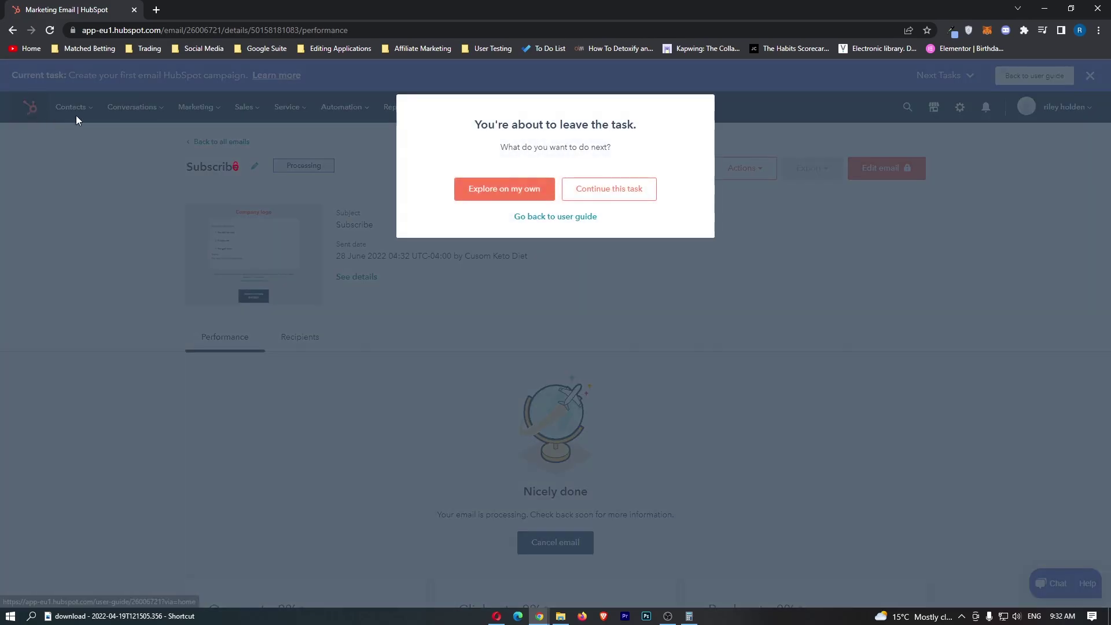
Step: Leave the email task and start a new user with the teammate's e-mail address
{"action": "left_click", "coordinate": [550, 191]}
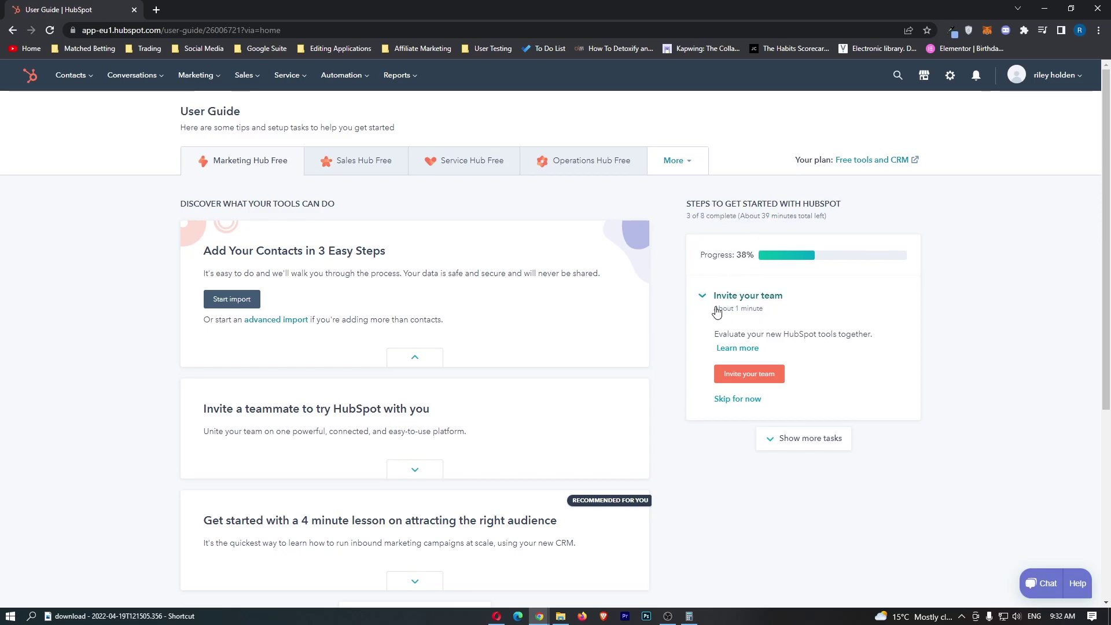
{"action": "left_click", "coordinate": [749, 366]}
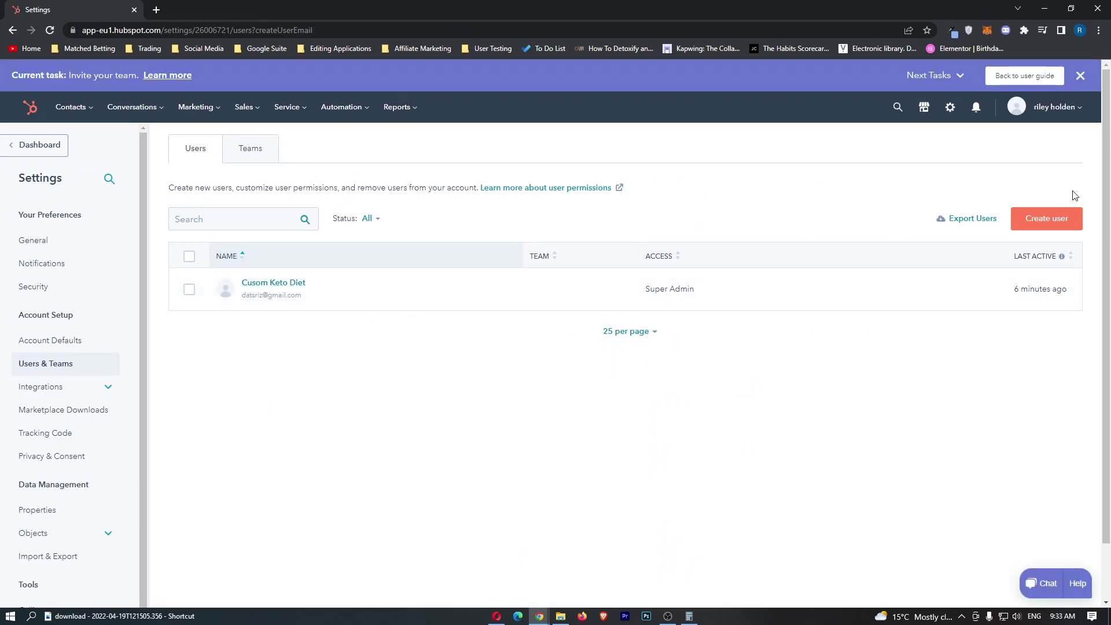
{"action": "left_click", "coordinate": [1039, 218]}
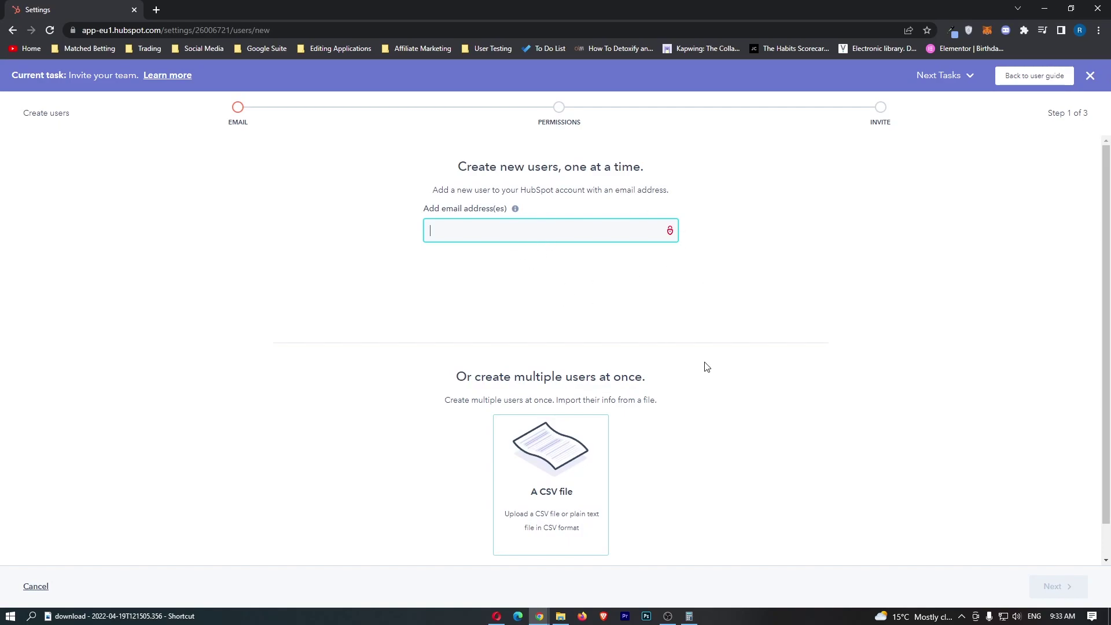
{"action": "key", "text": "ctrl+v"}
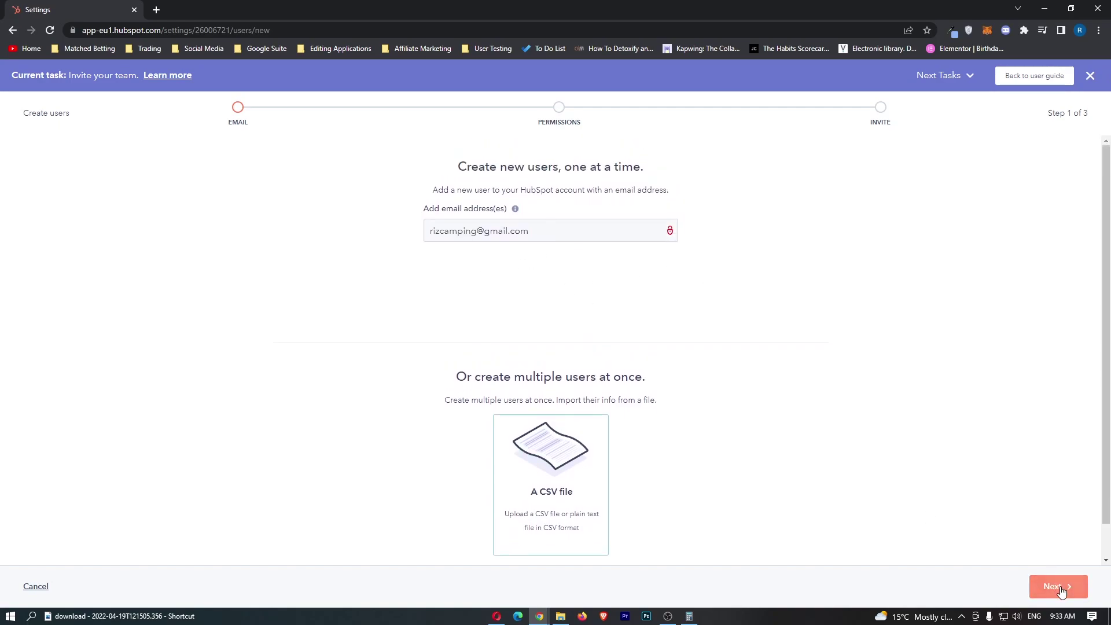
{"action": "left_click", "coordinate": [1061, 592]}
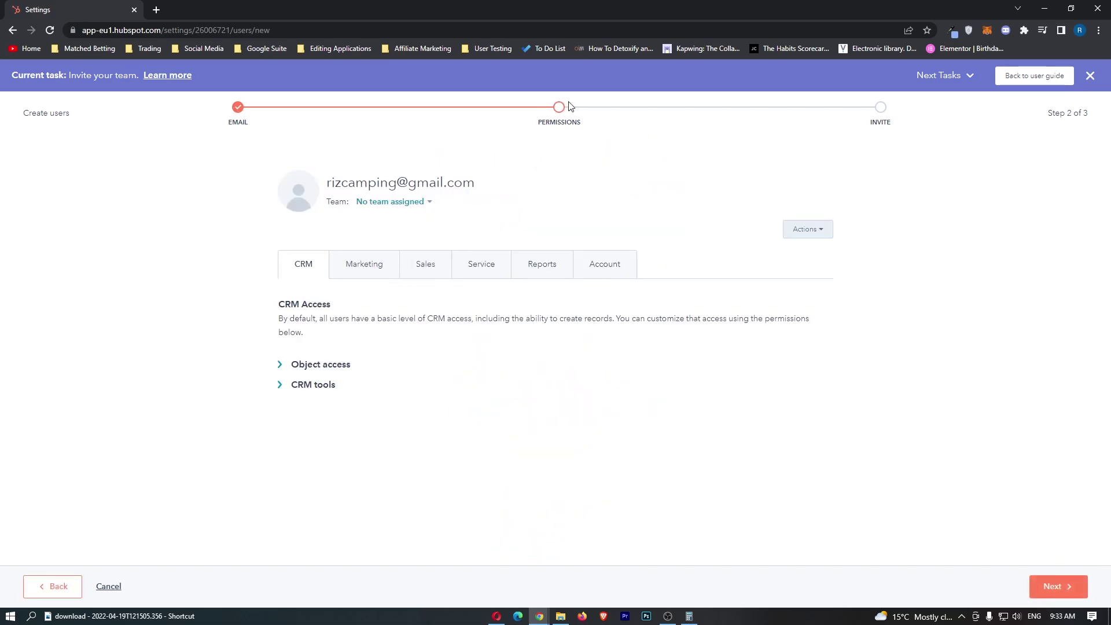
Step: Turn off Reports and Service access in the new user's permissions
{"action": "left_click", "coordinate": [357, 277]}
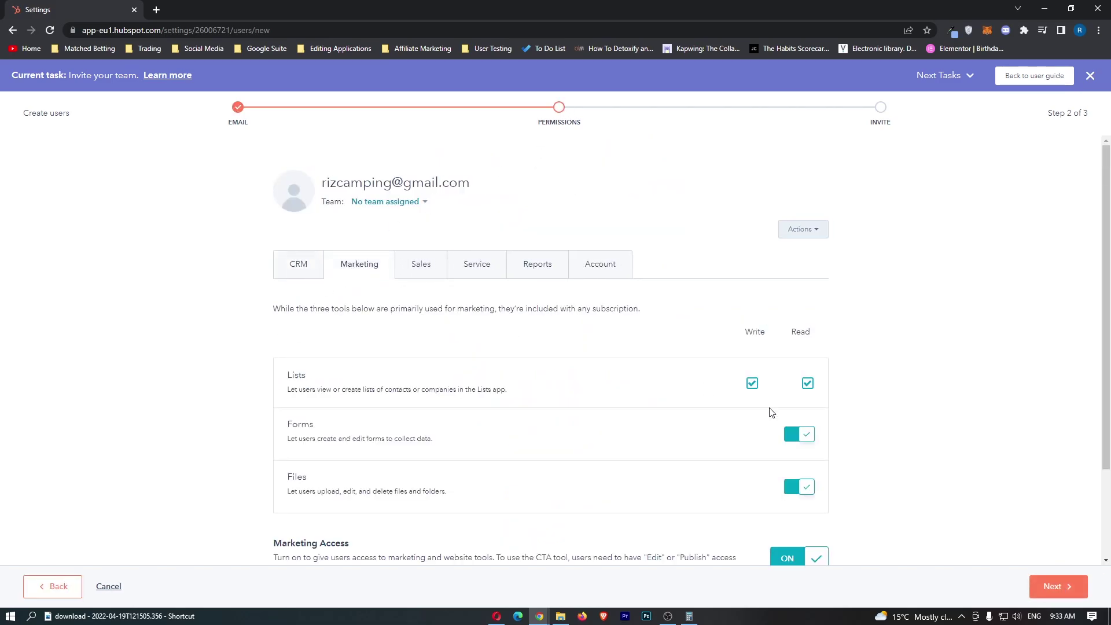
{"action": "left_click", "coordinate": [566, 276]}
{"action": "left_click", "coordinate": [605, 268]}
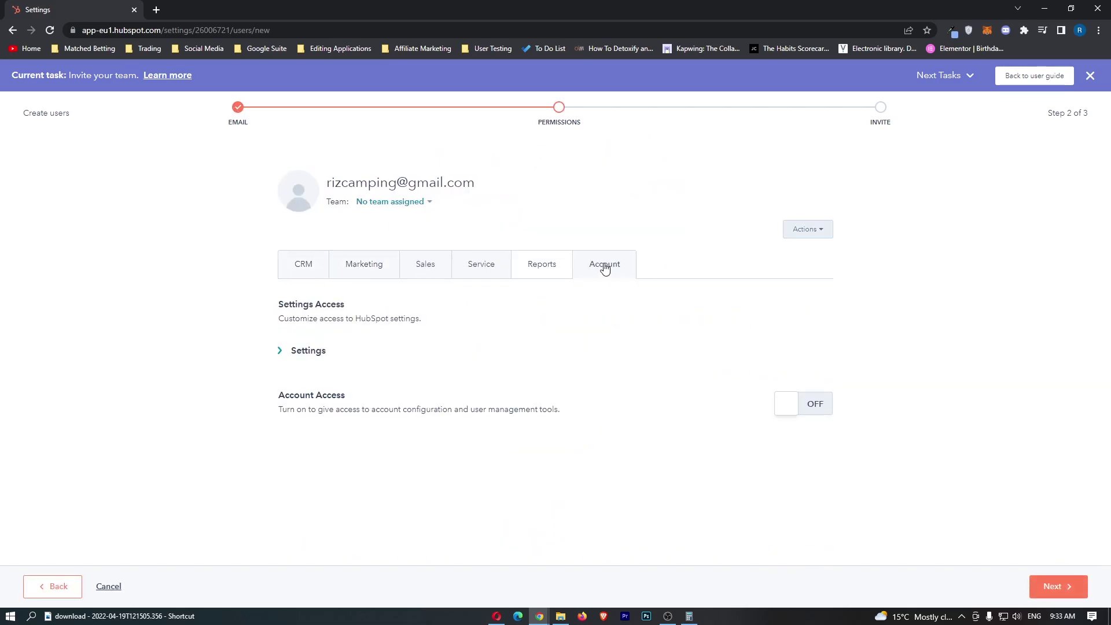
{"action": "left_click", "coordinate": [531, 277]}
{"action": "left_click", "coordinate": [788, 320]}
{"action": "left_click", "coordinate": [492, 270]}
{"action": "left_click", "coordinate": [811, 324]}
{"action": "left_click", "coordinate": [452, 279]}
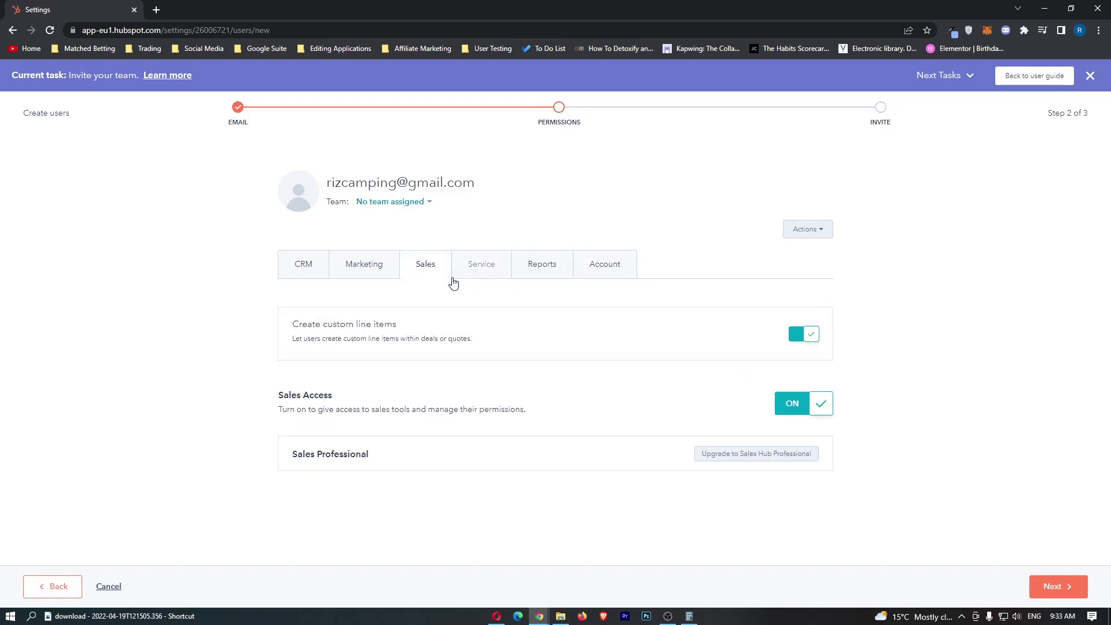
{"action": "left_click", "coordinate": [347, 265]}
{"action": "left_click", "coordinate": [300, 265]}
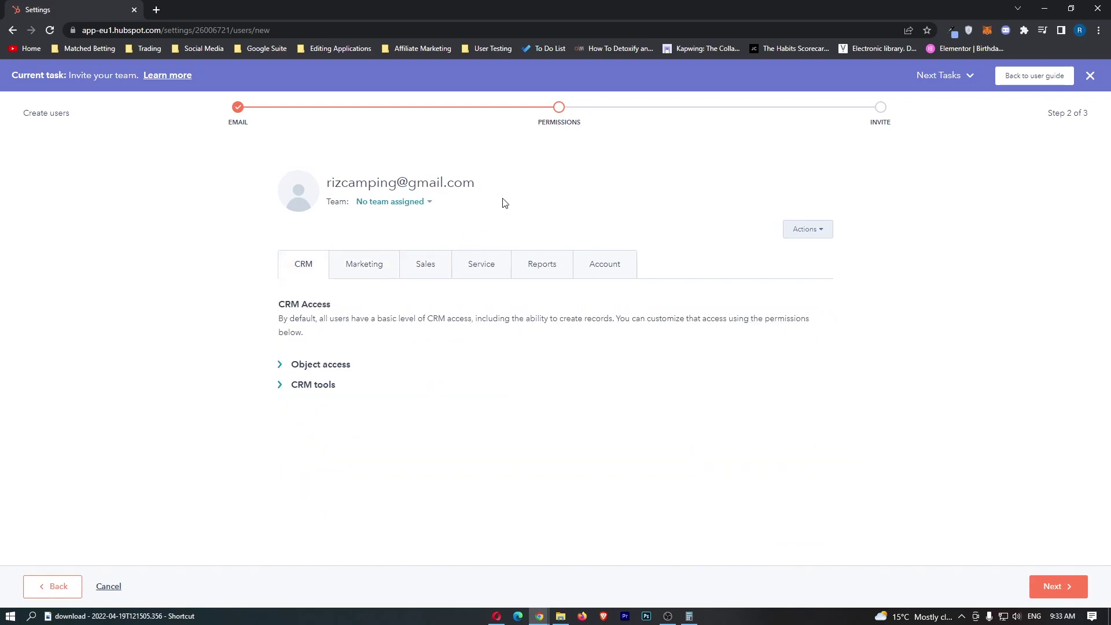
Step: Skip team assignment, create the user with the invite, and copy their unique invite link
{"action": "left_click", "coordinate": [430, 204]}
{"action": "left_click", "coordinate": [405, 269]}
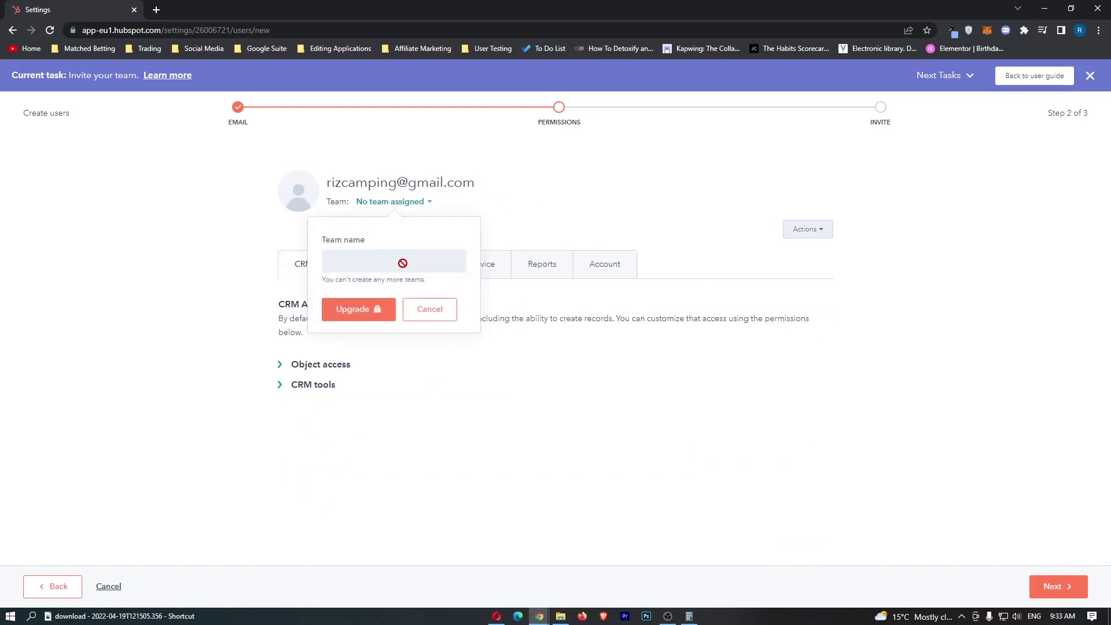
{"action": "key", "text": "Escape"}
{"action": "left_click", "coordinate": [1059, 585]}
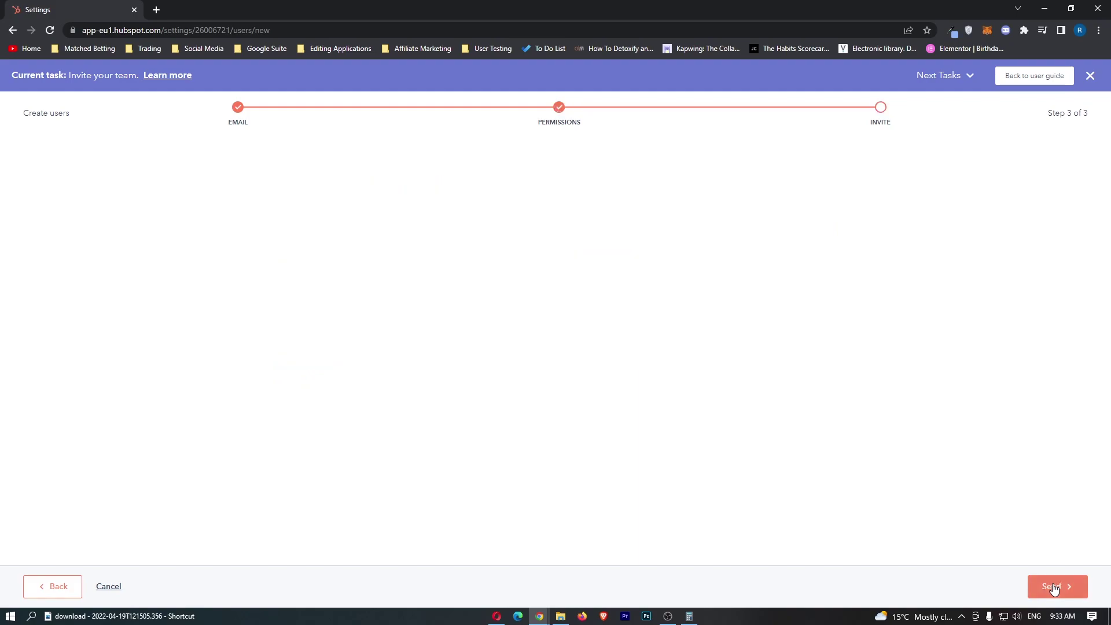
{"action": "scroll", "coordinate": [595, 384], "scroll_direction": "down", "scroll_amount": 10}
{"action": "left_click", "coordinate": [1059, 587]}
{"action": "left_click", "coordinate": [578, 356]}
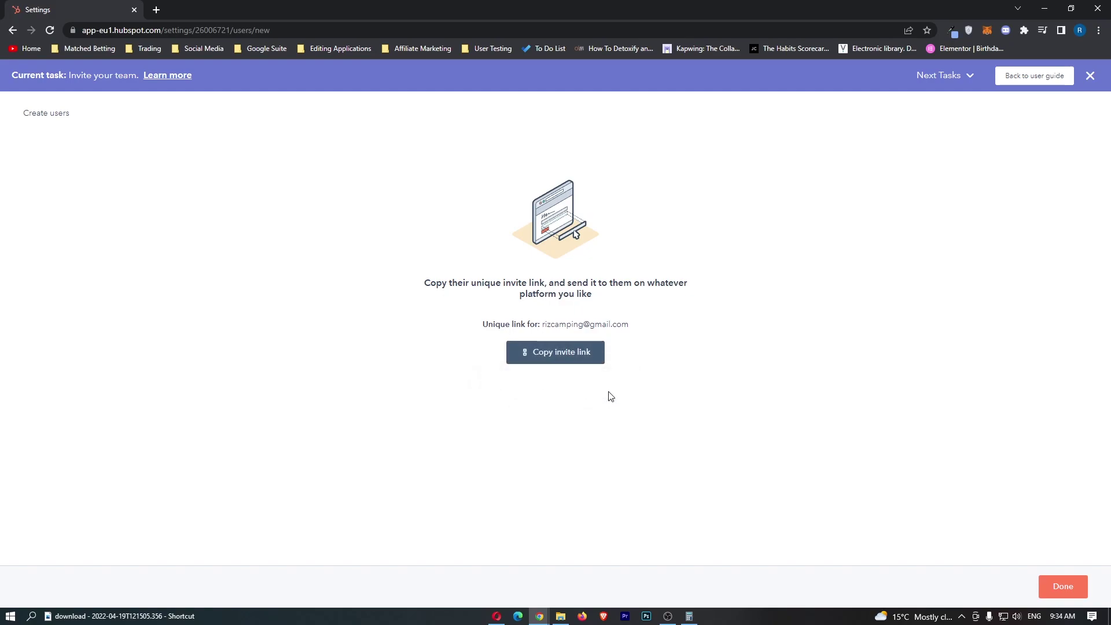
Step: Finish the user invite task and skip the Import your contacts task
{"action": "left_click", "coordinate": [1055, 589]}
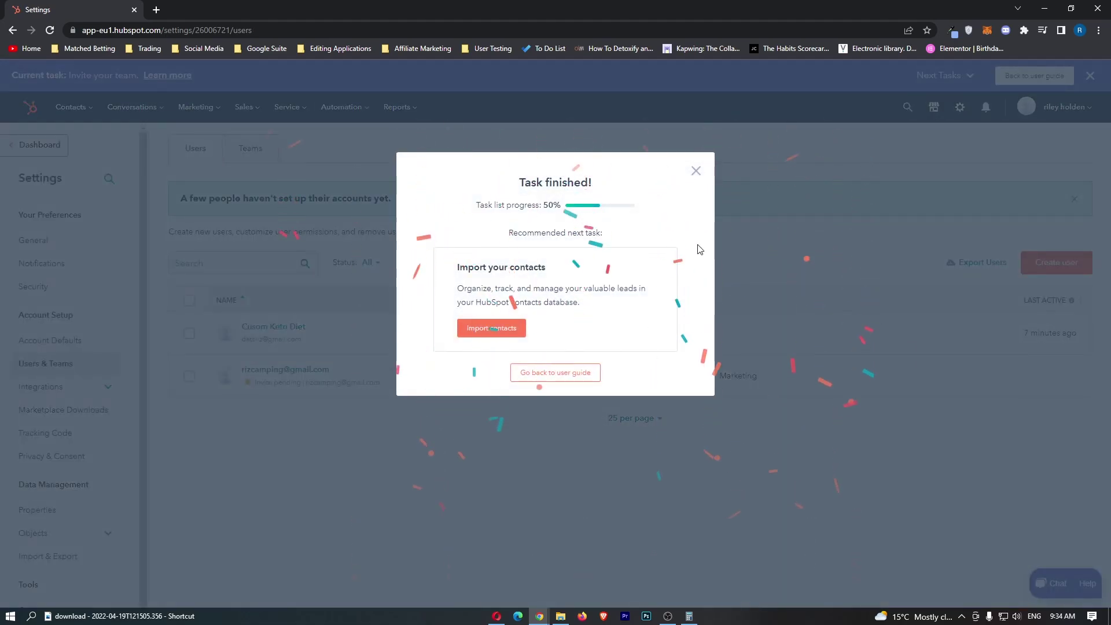
{"action": "left_click", "coordinate": [696, 171]}
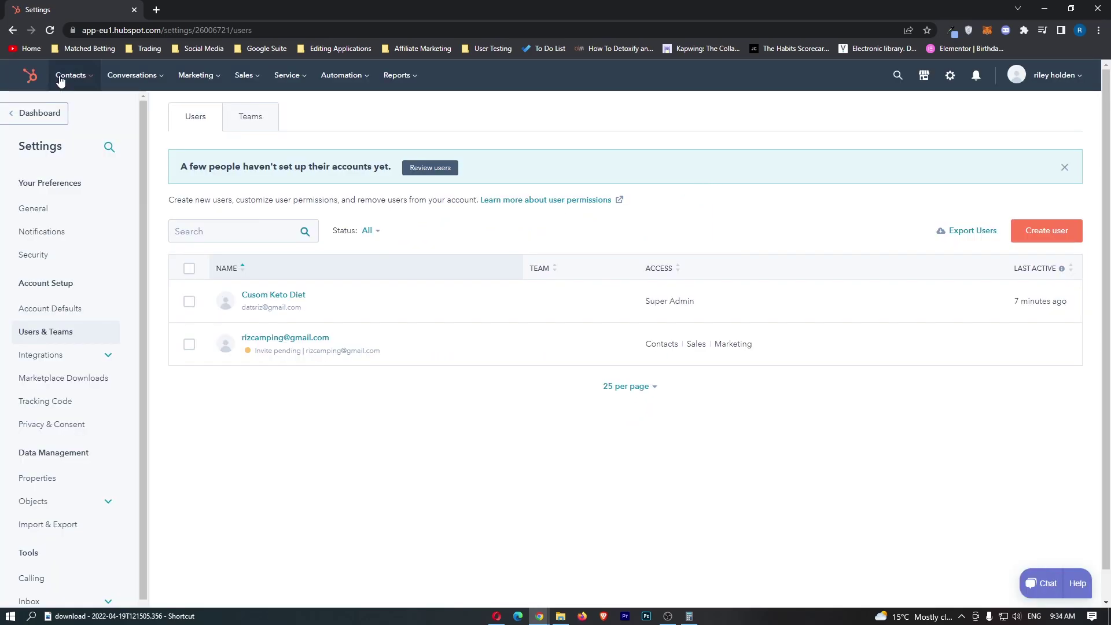
{"action": "left_click", "coordinate": [30, 75]}
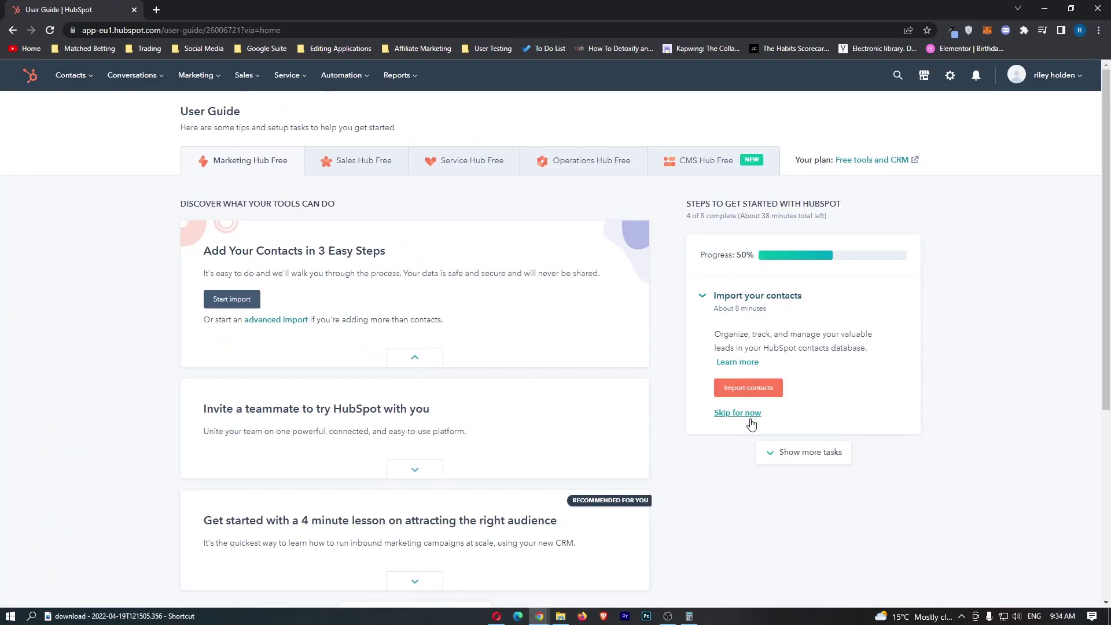
{"action": "left_click", "coordinate": [735, 414]}
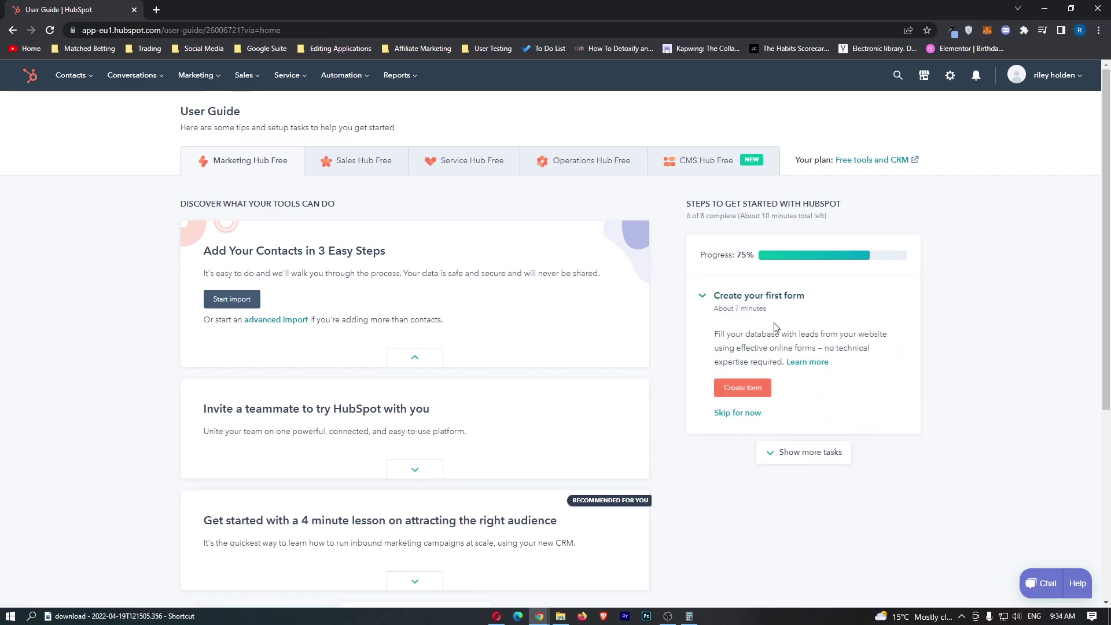
Step: Start the Create your first form task and close its guided tour
{"action": "left_click", "coordinate": [743, 387]}
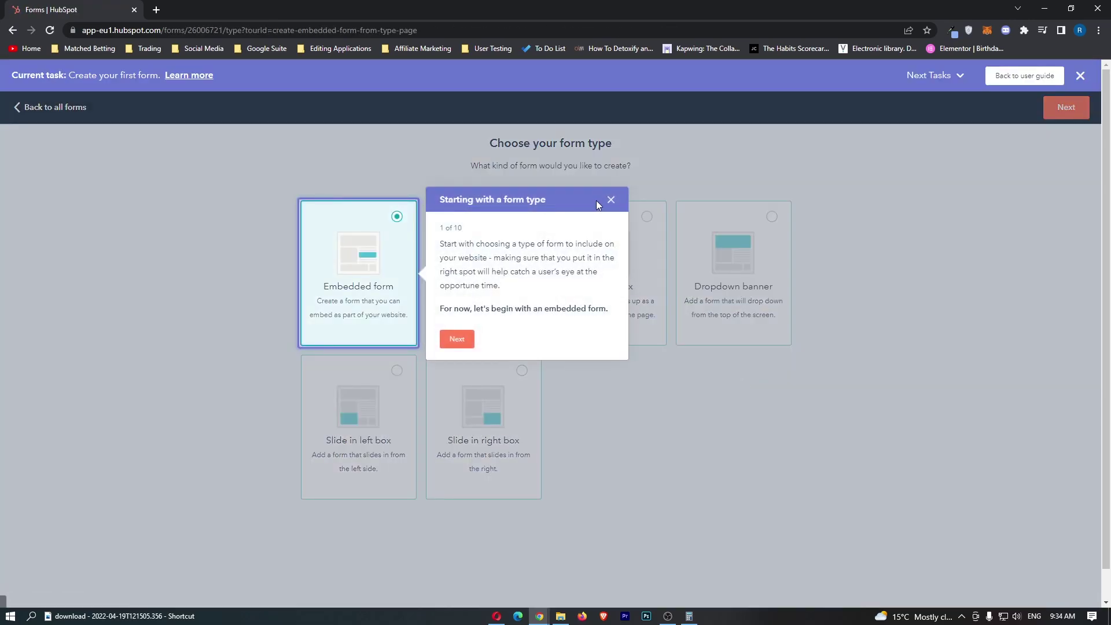
{"action": "left_click", "coordinate": [612, 200]}
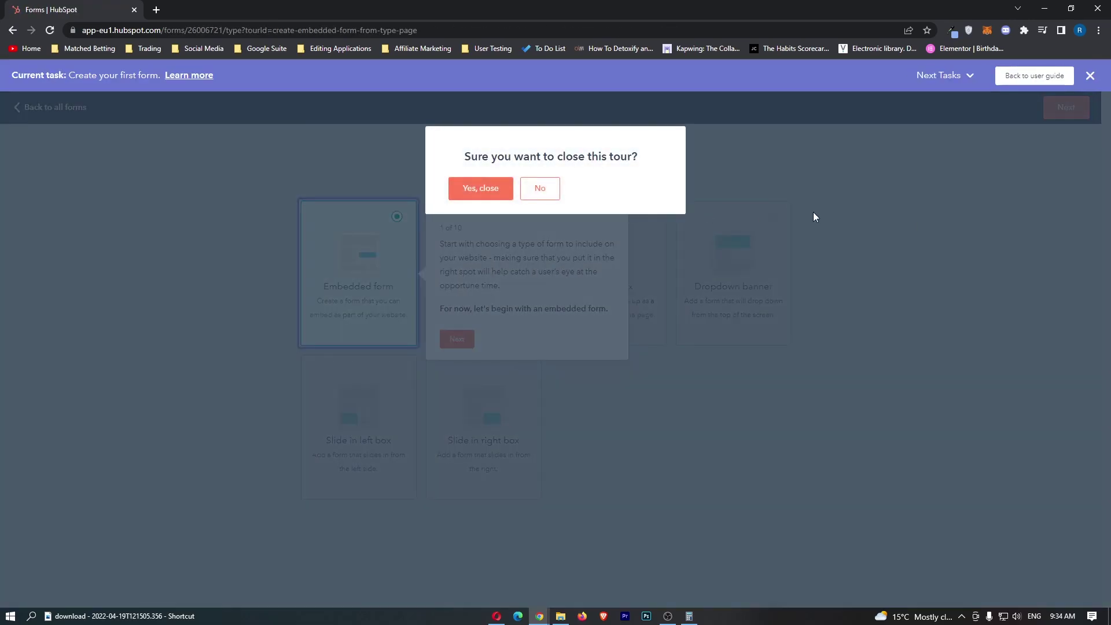
{"action": "left_click", "coordinate": [507, 190]}
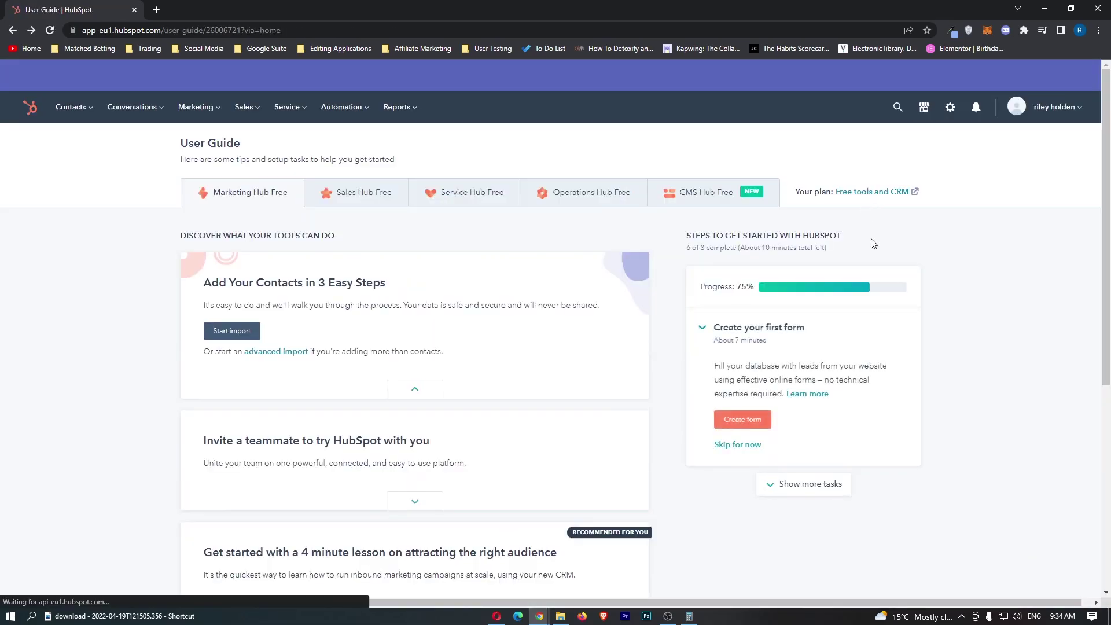
{"action": "left_click_drag", "start_coordinate": [714, 335], "coordinate": [882, 355]}
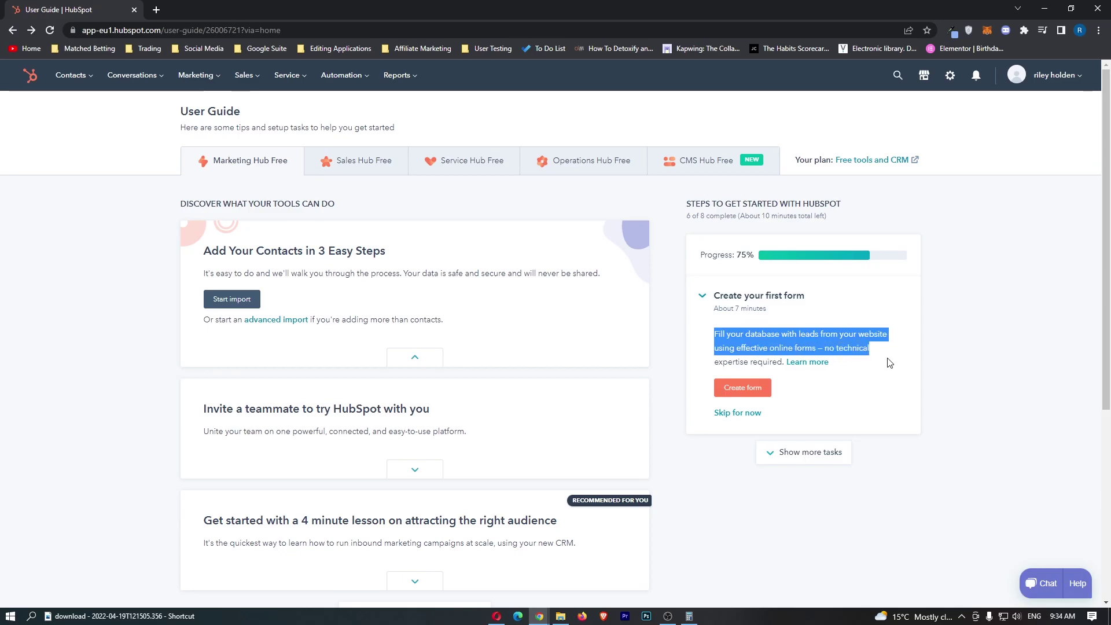
Step: Create a blank embedded form with a First name field above Email
{"action": "left_click", "coordinate": [885, 366]}
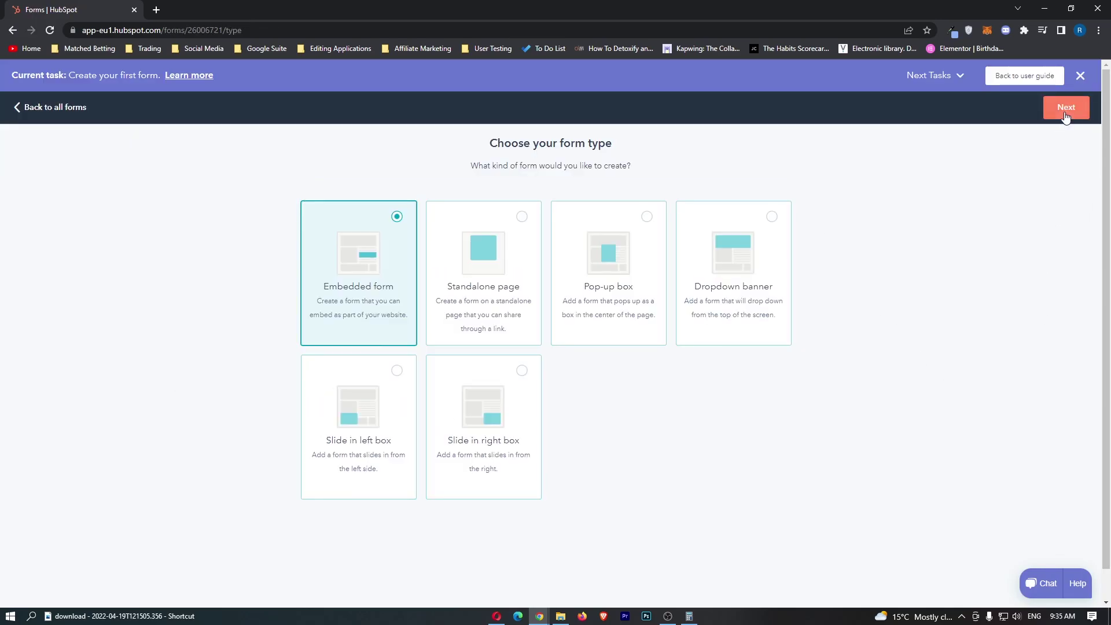
{"action": "left_click", "coordinate": [1069, 106]}
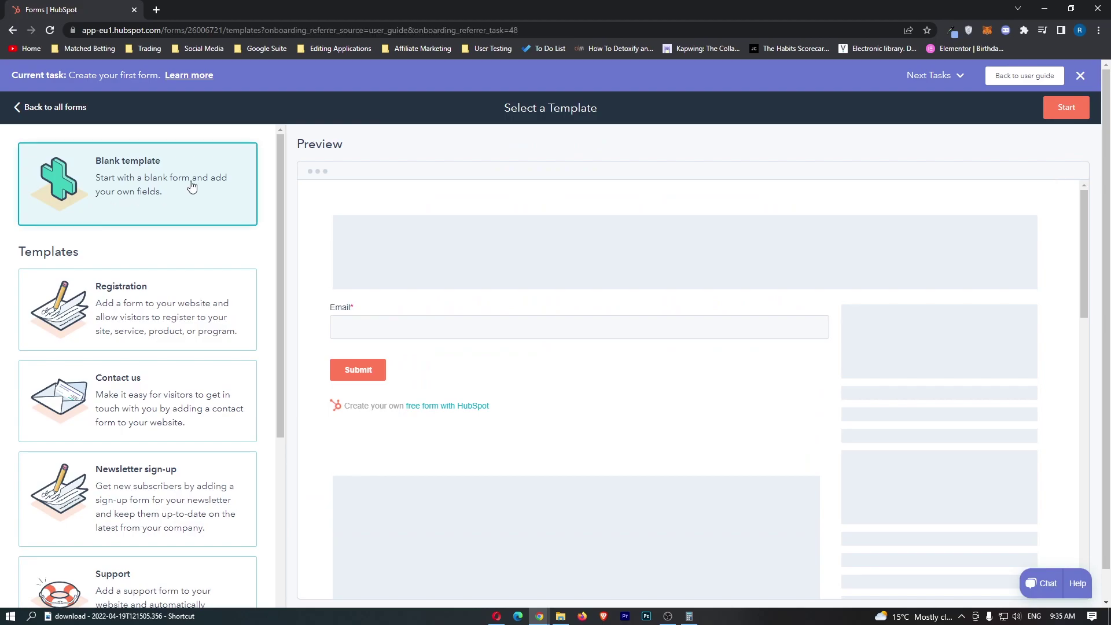
{"action": "left_click", "coordinate": [1066, 107]}
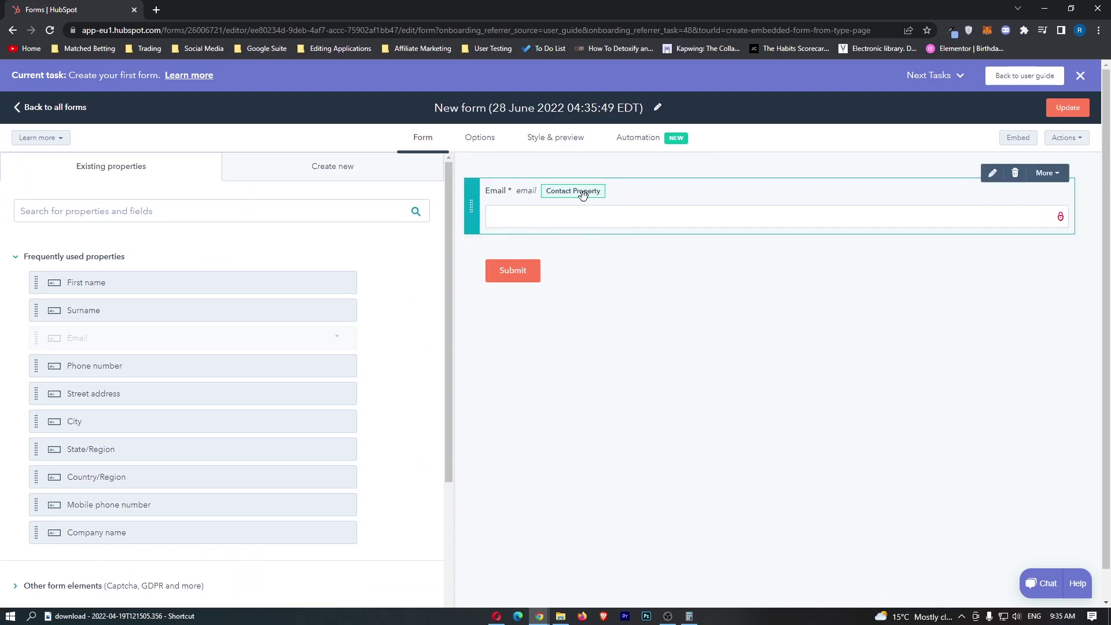
{"action": "left_click_drag", "start_coordinate": [69, 283], "coordinate": [525, 200]}
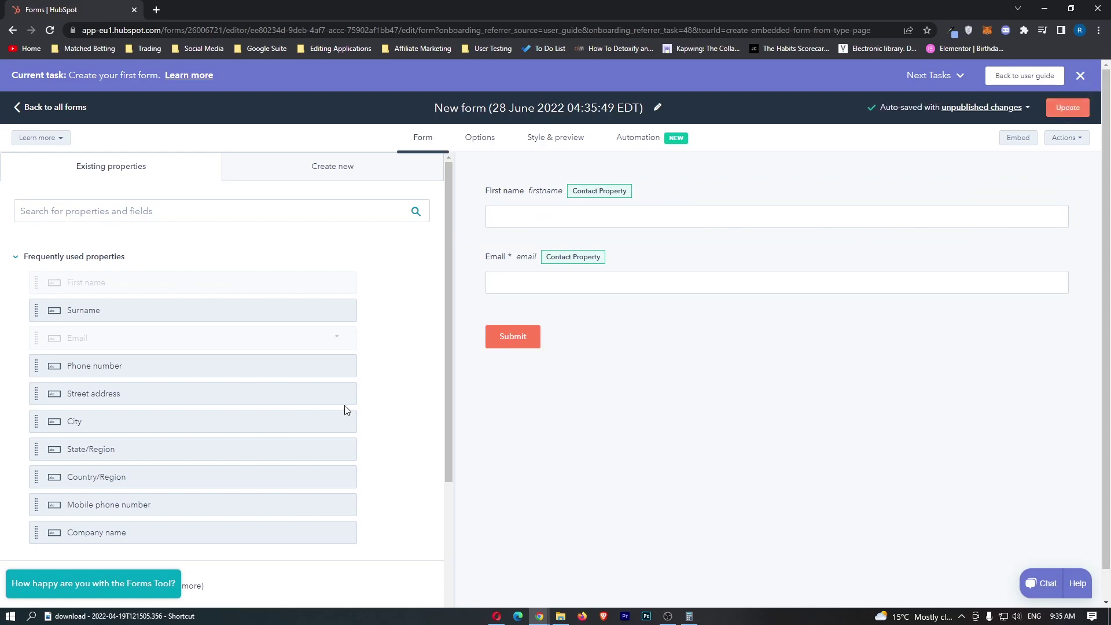
Step: Review and publish the updated form
{"action": "scroll", "coordinate": [231, 452], "scroll_direction": "down", "scroll_amount": 4}
{"action": "scroll", "coordinate": [162, 348], "scroll_direction": "up", "scroll_amount": 4}
{"action": "left_click", "coordinate": [1068, 108]}
{"action": "right_click", "coordinate": [1071, 108]}
{"action": "left_click", "coordinate": [693, 230]}
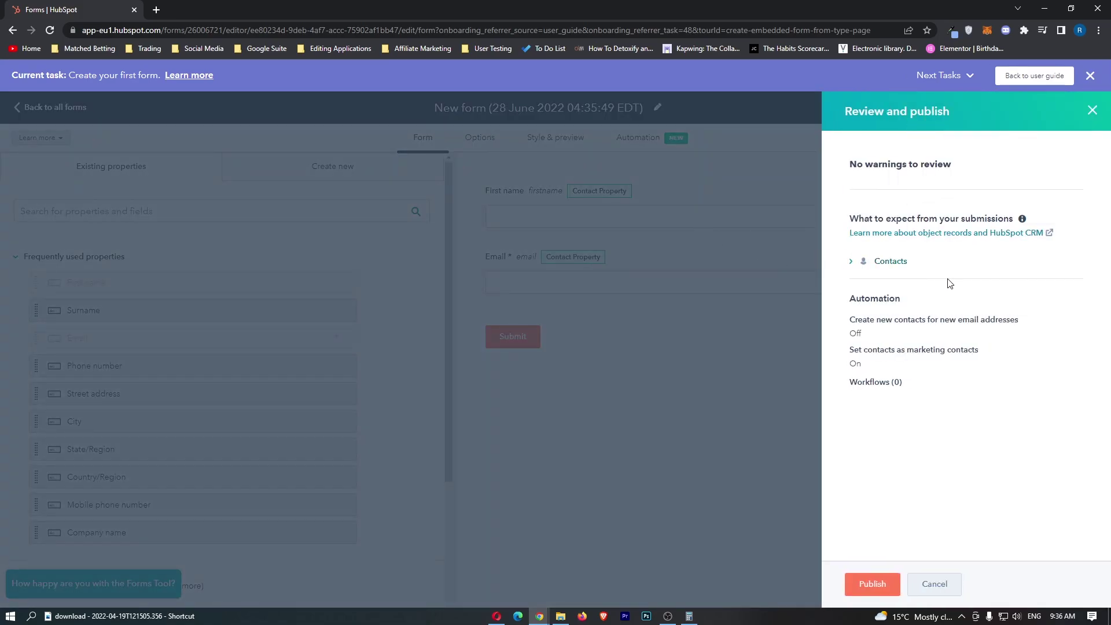
{"action": "left_click", "coordinate": [887, 574]}
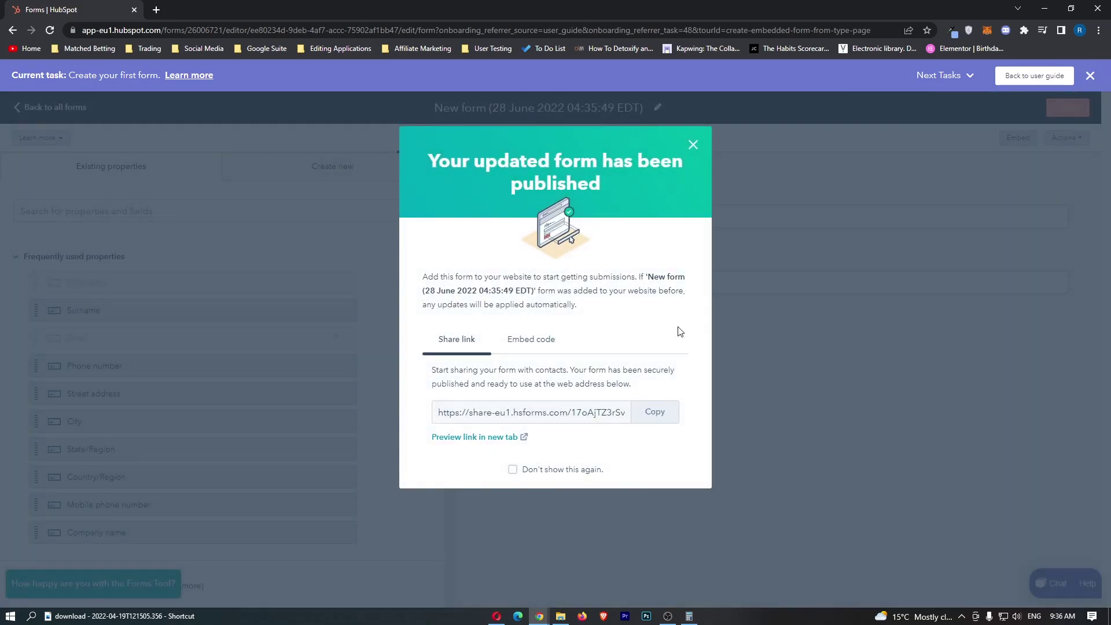
Step: Submit a test entry on the form's share page with autofilled First name and Email
{"action": "left_click", "coordinate": [588, 416]}
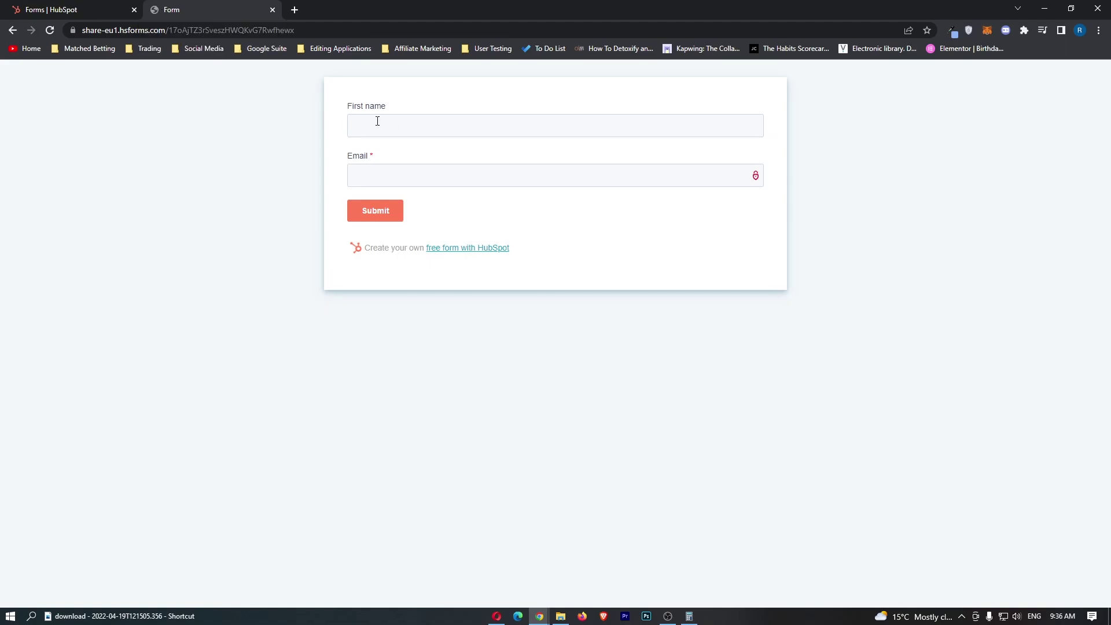
{"action": "left_click", "coordinate": [440, 125]}
{"action": "key", "text": "Down"}
{"action": "key", "text": "Return"}
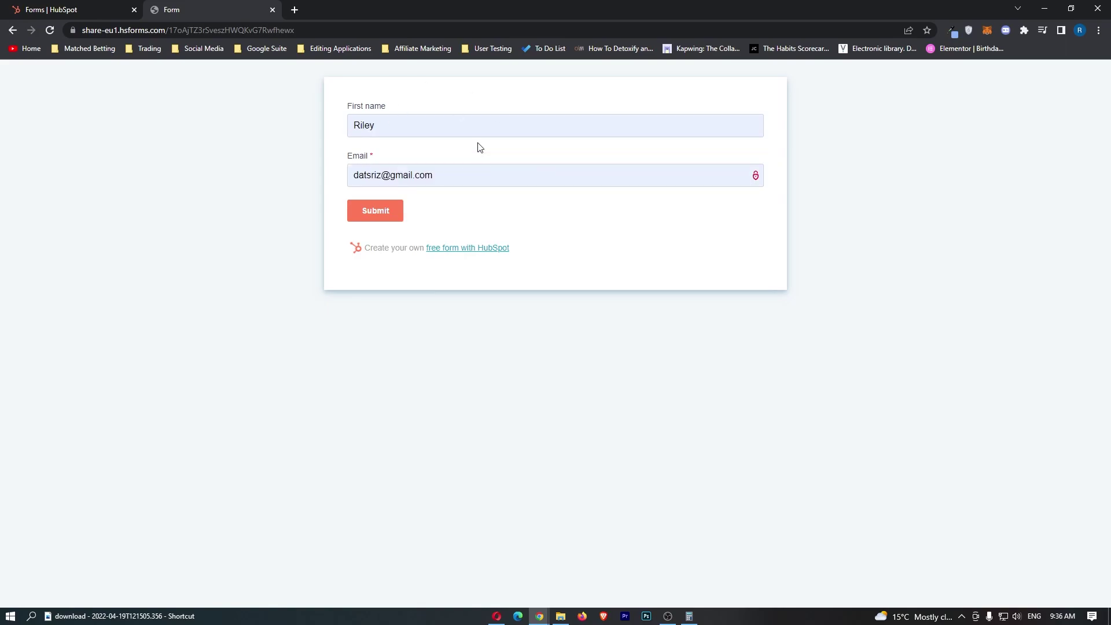
{"action": "left_click", "coordinate": [394, 214]}
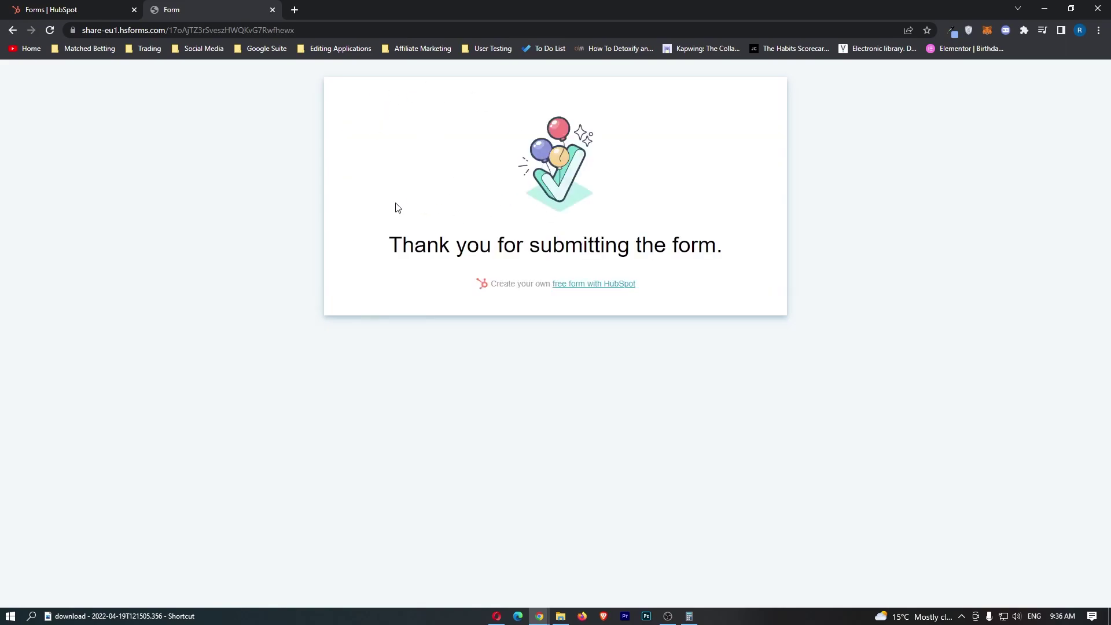
Step: Close the share page tab once the thank-you message appears
{"action": "left_click_drag", "start_coordinate": [386, 249], "coordinate": [752, 272]}
{"action": "left_click", "coordinate": [778, 266]}
{"action": "left_click", "coordinate": [273, 10]}
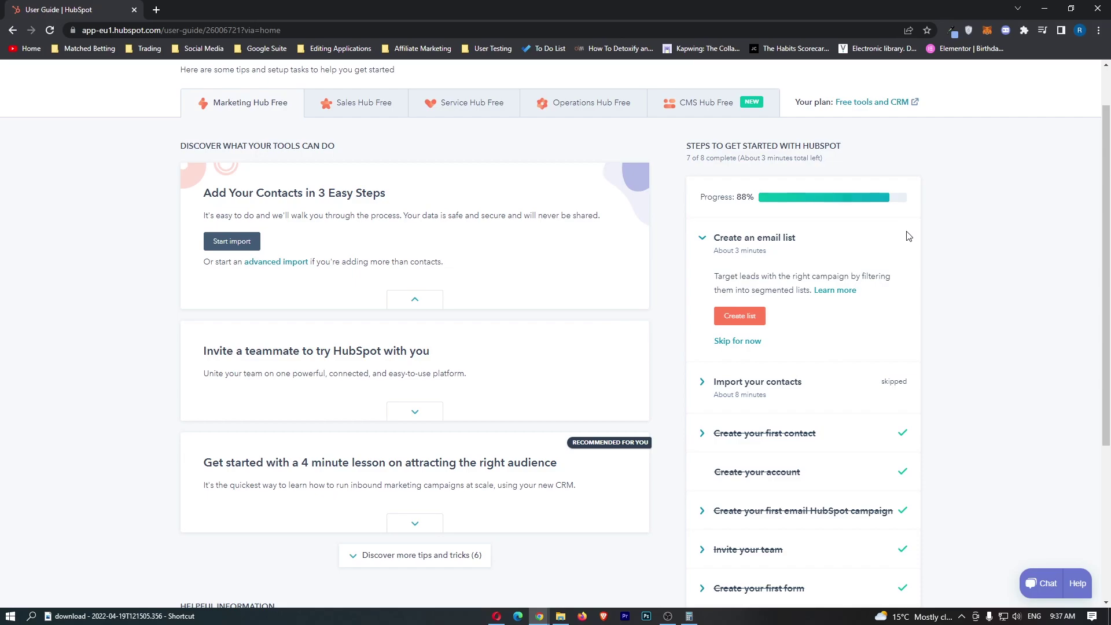
Step: Create an active contact-based list named 'Test List' and advance to its filter builder
{"action": "left_click", "coordinate": [745, 317]}
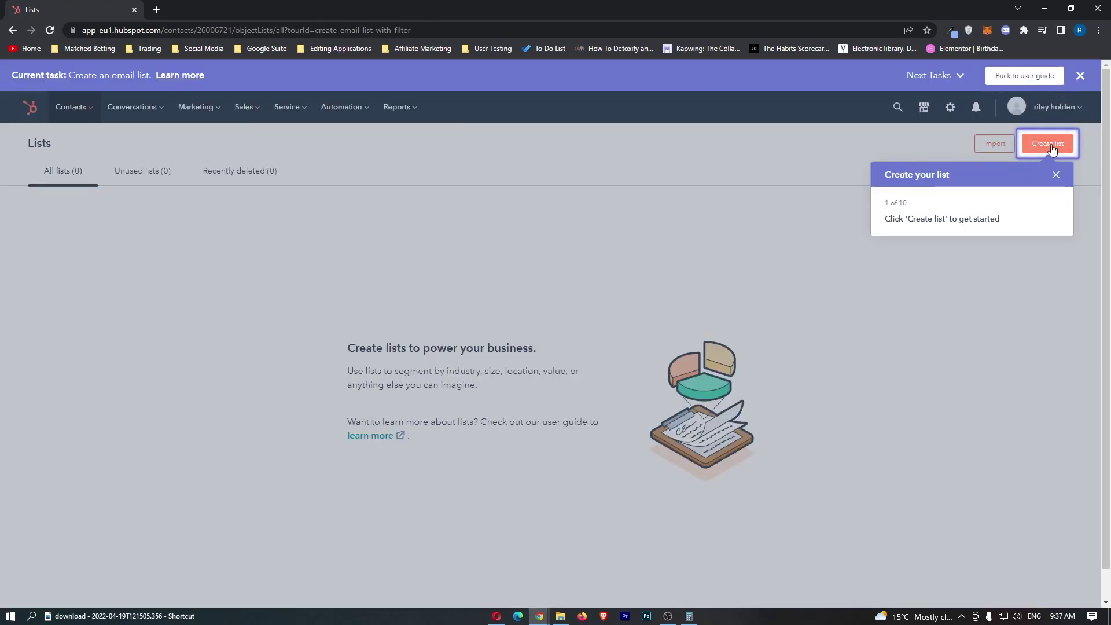
{"action": "left_click", "coordinate": [1047, 144]}
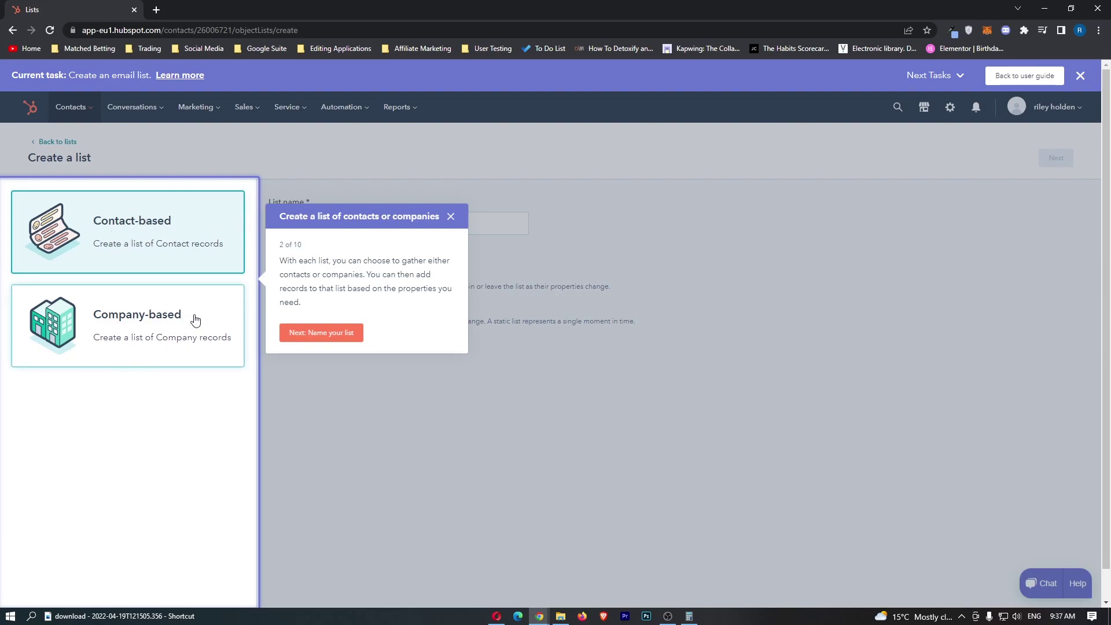
{"action": "left_click", "coordinate": [349, 329]}
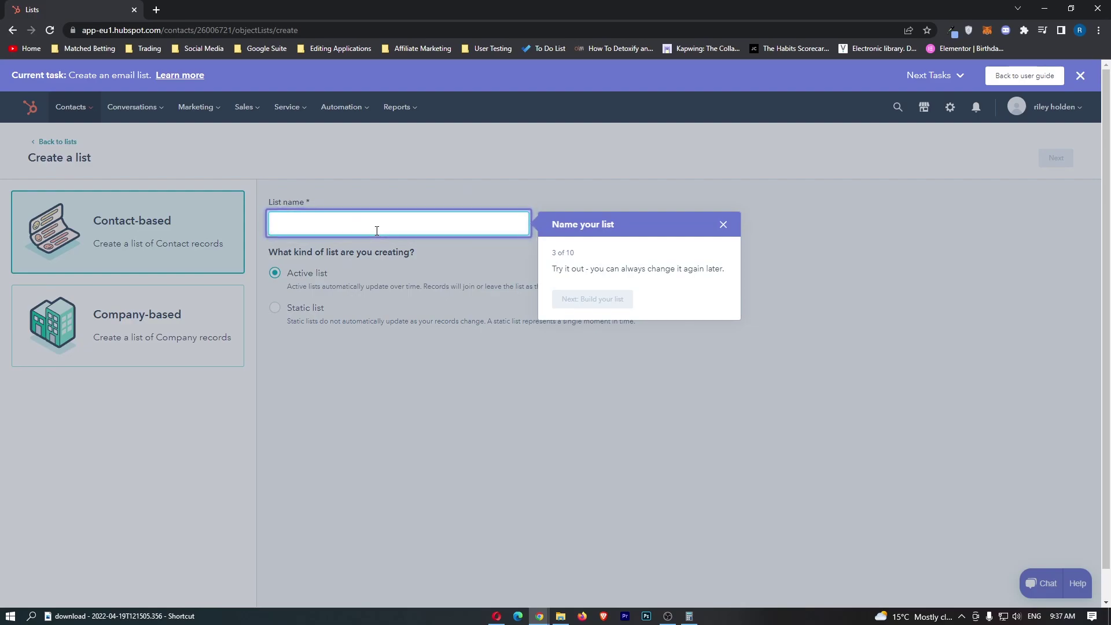
{"action": "type", "text": "Test L"}
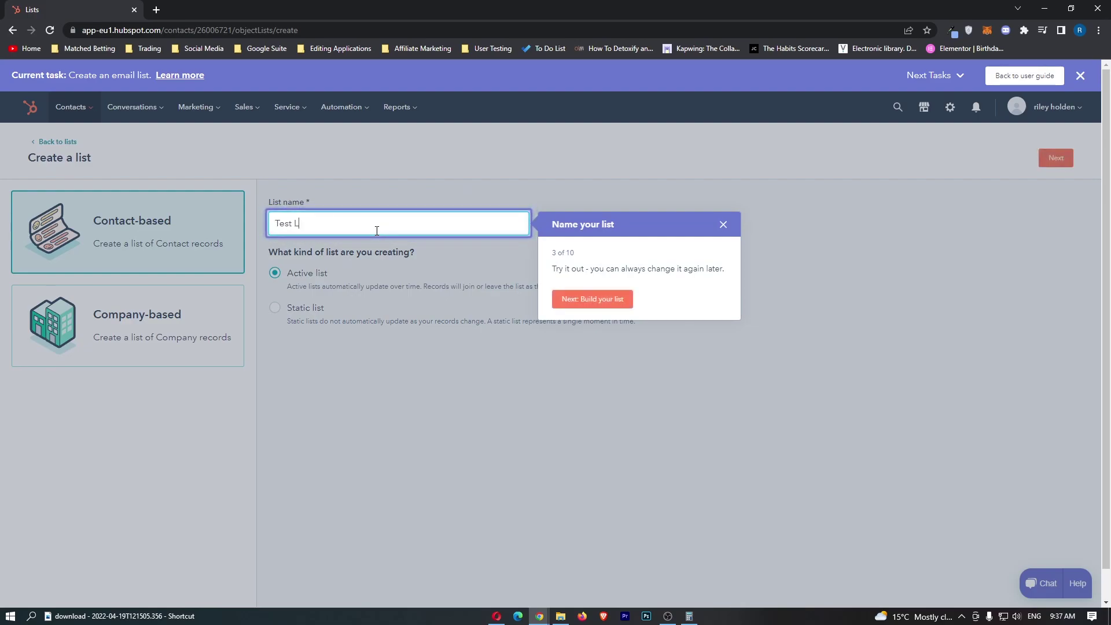
{"action": "type", "text": "ist"}
{"action": "left_click", "coordinate": [305, 277]}
{"action": "left_click", "coordinate": [111, 313]}
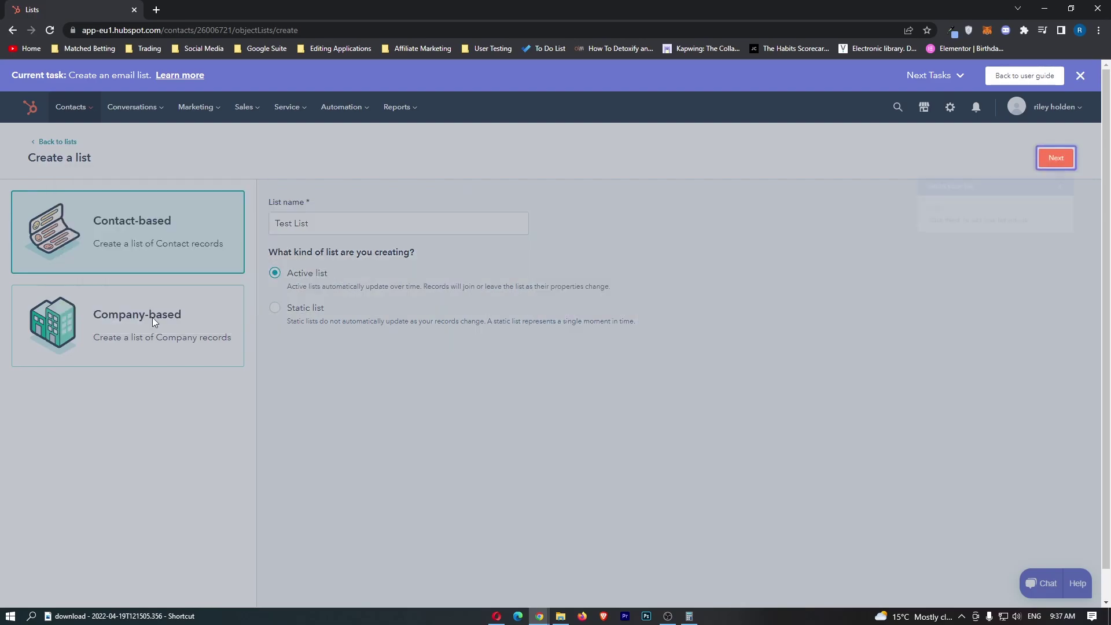
{"action": "left_click", "coordinate": [1056, 158]}
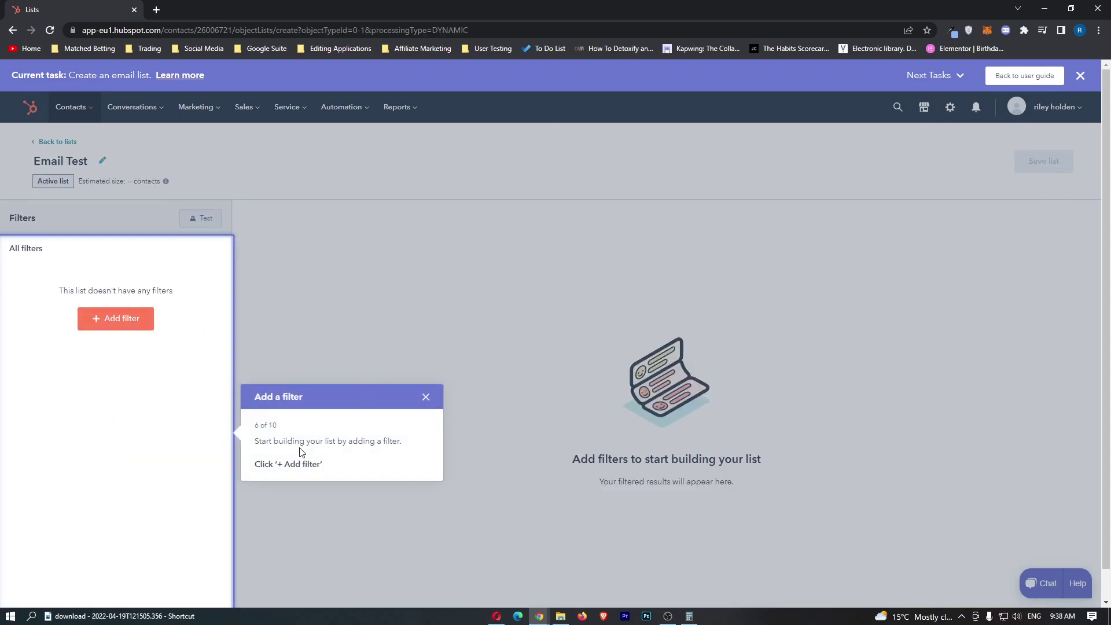
Step: Add a contact-property filter on City to the list
{"action": "left_click_drag", "start_coordinate": [270, 442], "coordinate": [414, 450]}
{"action": "left_click", "coordinate": [415, 451]}
{"action": "left_click", "coordinate": [139, 320]}
{"action": "left_click", "coordinate": [353, 366]}
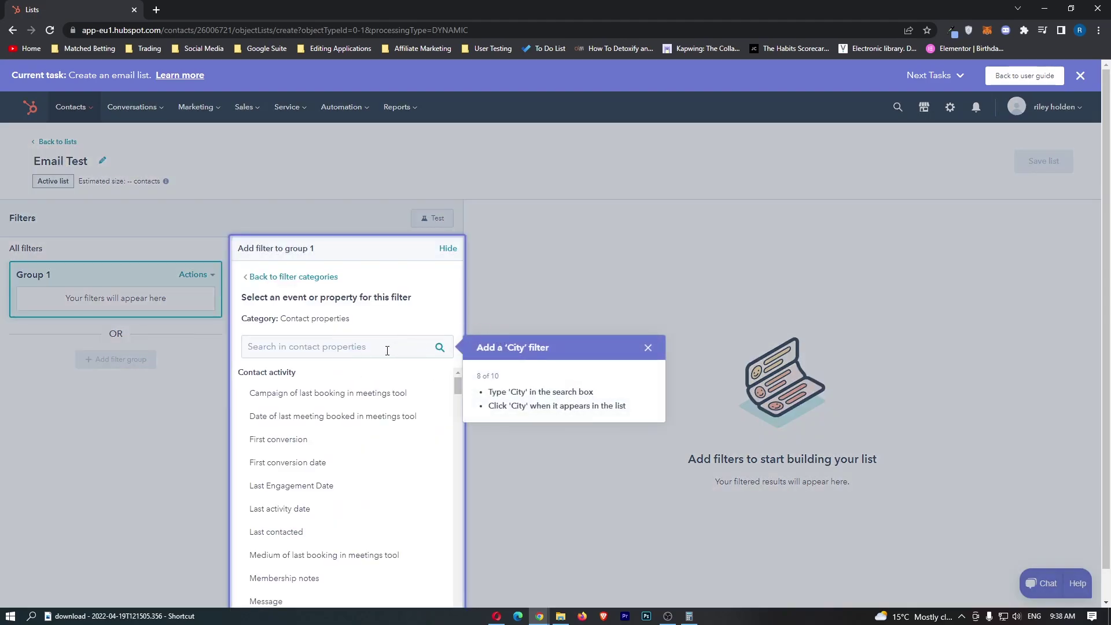
{"action": "left_click", "coordinate": [387, 351]}
{"action": "type", "text": "city"}
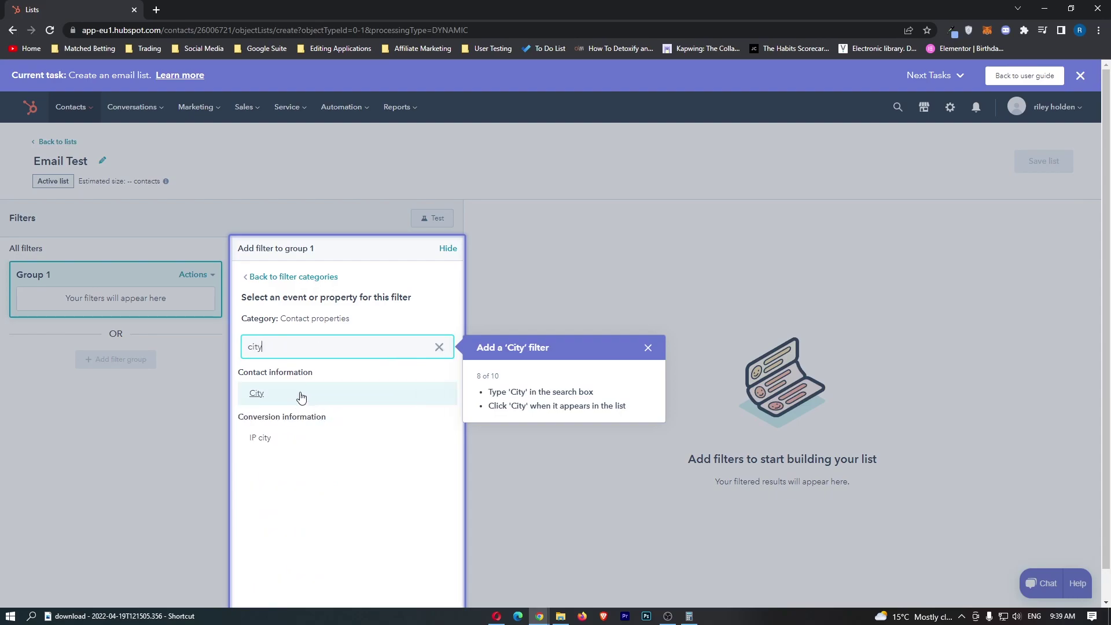
{"action": "left_click", "coordinate": [269, 405]}
Step: Set the City filter condition to 'is known'
{"action": "left_click_drag", "start_coordinate": [473, 307], "coordinate": [636, 375]}
{"action": "left_click", "coordinate": [322, 265]}
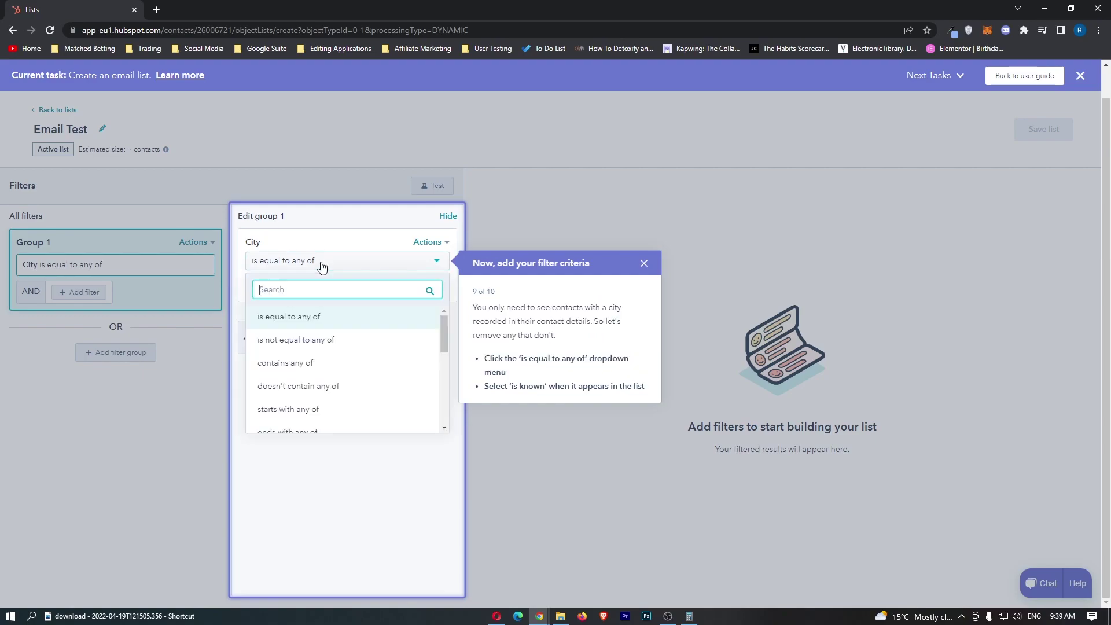
{"action": "scroll", "coordinate": [353, 361], "scroll_direction": "down", "scroll_amount": 3}
{"action": "scroll", "coordinate": [344, 346], "scroll_direction": "up", "scroll_amount": 1}
{"action": "left_click", "coordinate": [342, 345]}
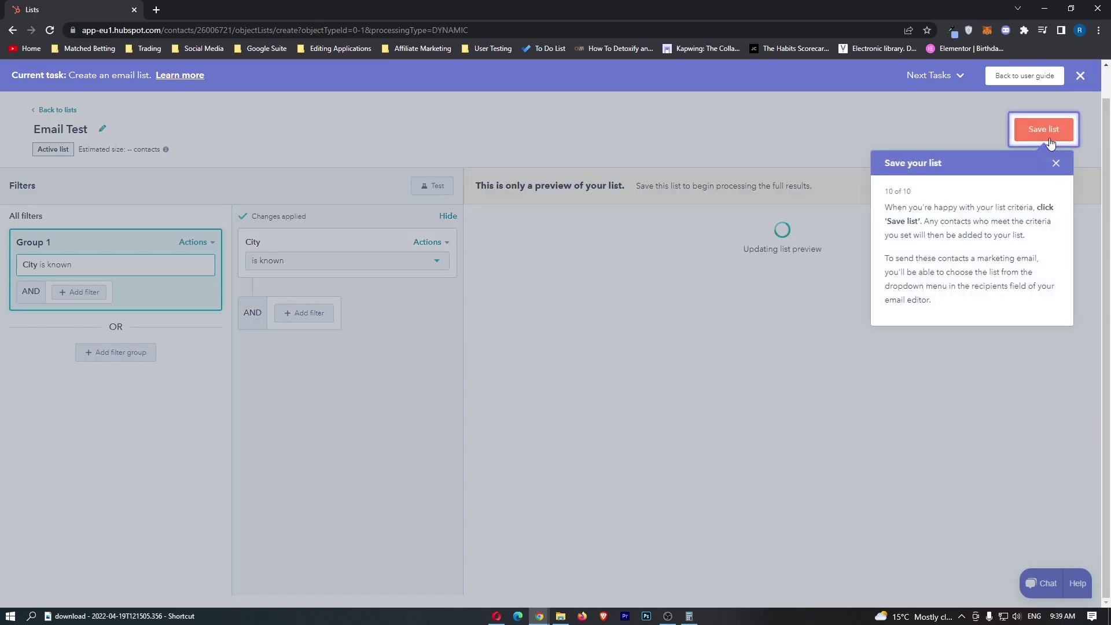
Step: Save the Email Test list, dismiss the setup-complete message, and view the Conversations inbox
{"action": "left_click", "coordinate": [1047, 131]}
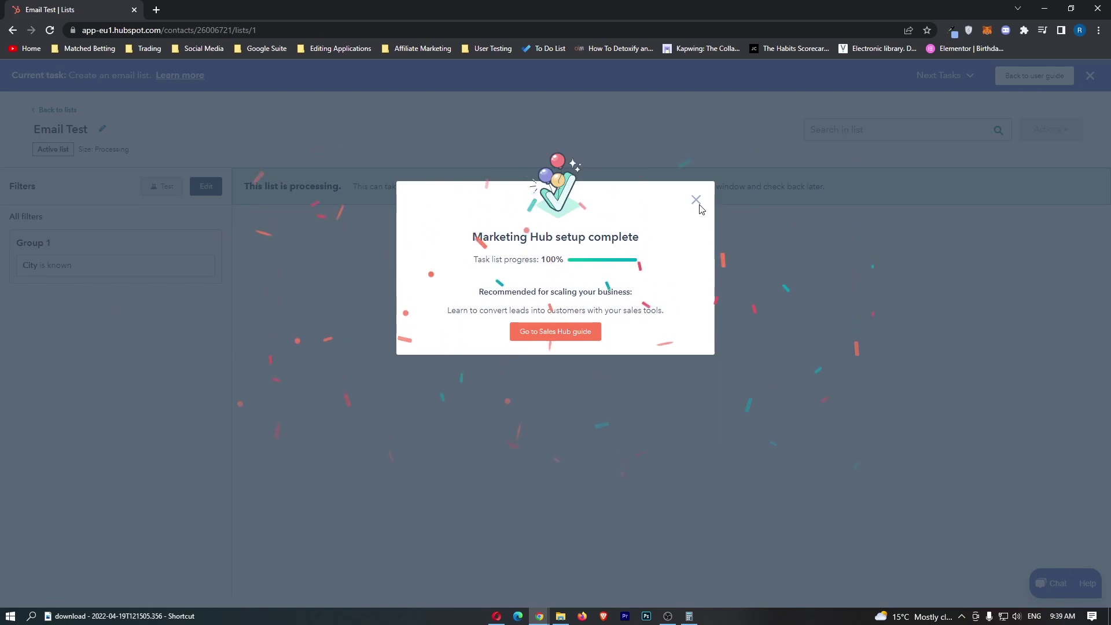
{"action": "left_click", "coordinate": [696, 199]}
{"action": "left_click", "coordinate": [30, 77]}
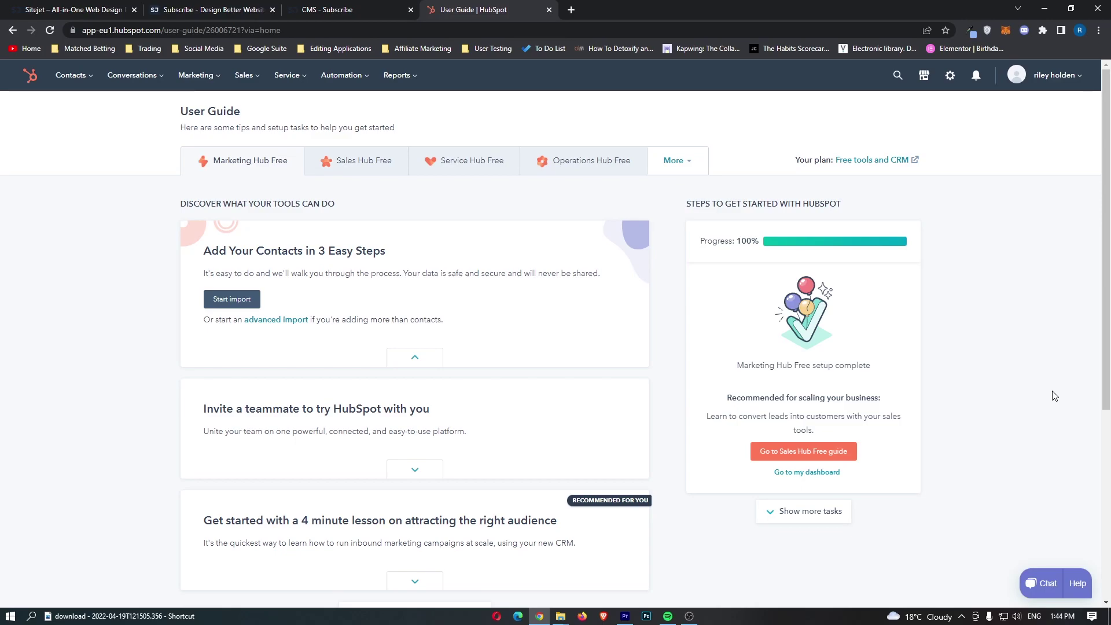
{"action": "left_click", "coordinate": [134, 75]}
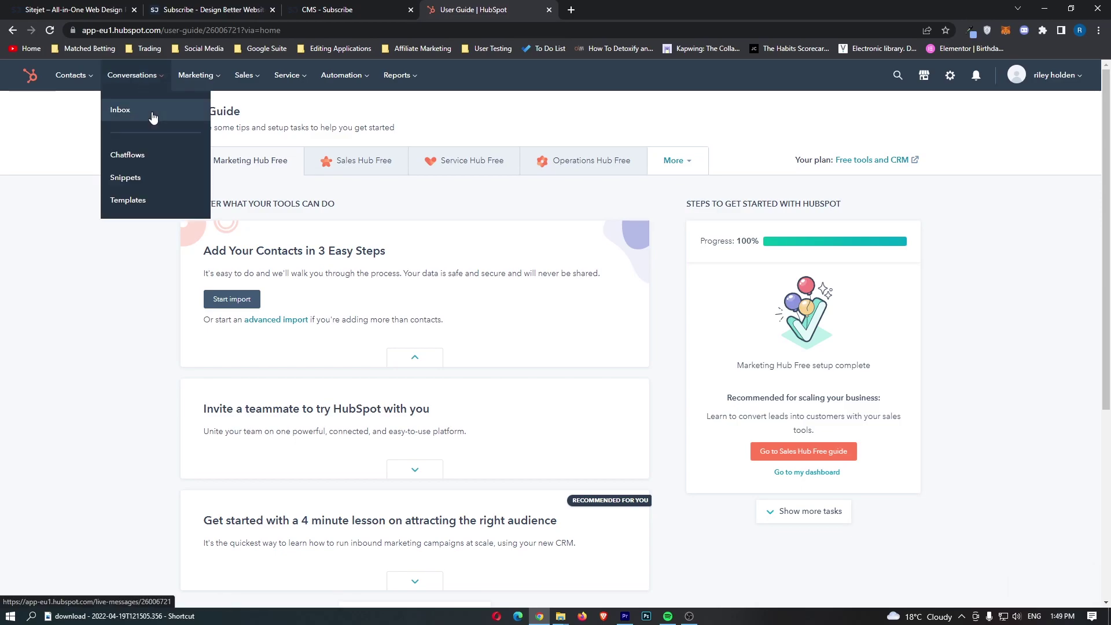
{"action": "left_click", "coordinate": [151, 112]}
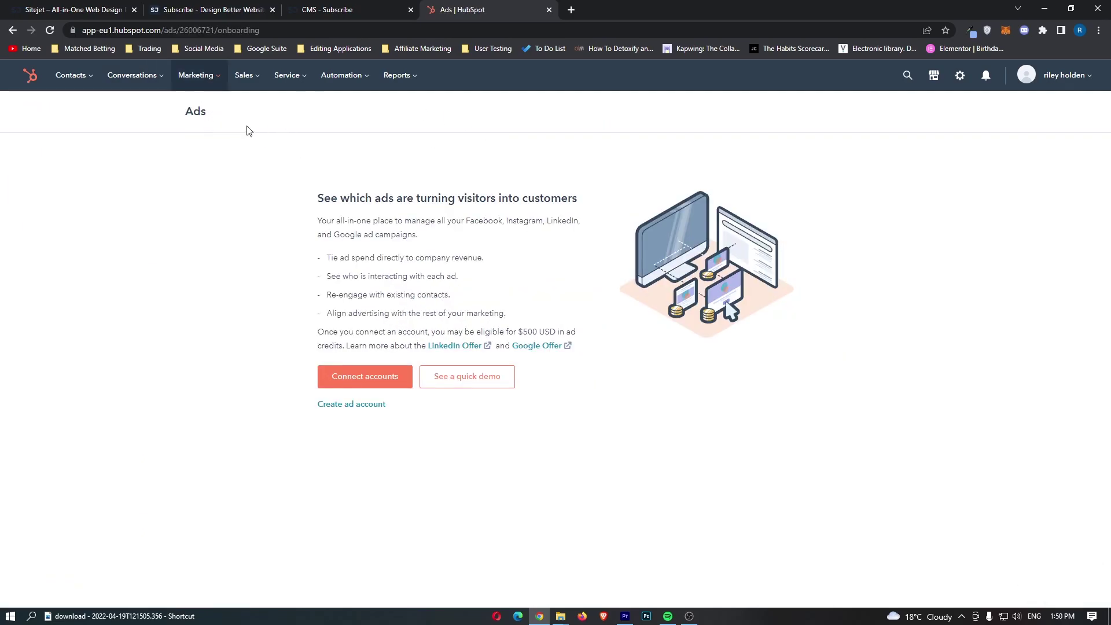
Step: Browse the Ads, Marketing Email and Landing pages screens from the Marketing menu
{"action": "mouse_move", "coordinate": [196, 76]}
{"action": "left_click", "coordinate": [213, 116]}
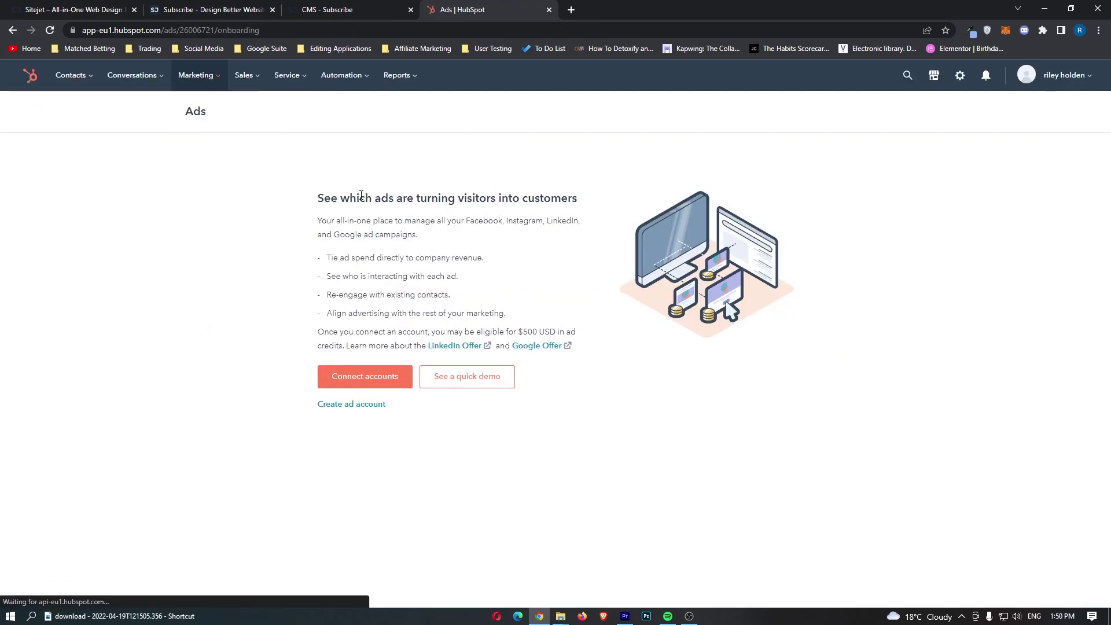
{"action": "left_click_drag", "start_coordinate": [318, 198], "coordinate": [591, 194]}
{"action": "left_click", "coordinate": [590, 194]}
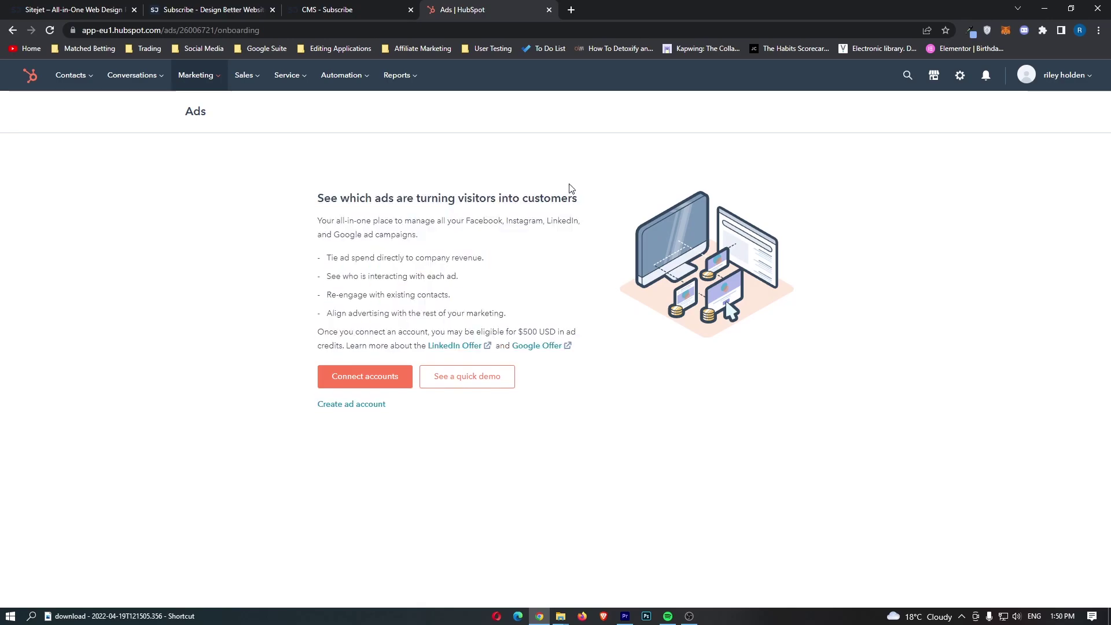
{"action": "mouse_move", "coordinate": [196, 76]}
{"action": "left_click", "coordinate": [274, 151]}
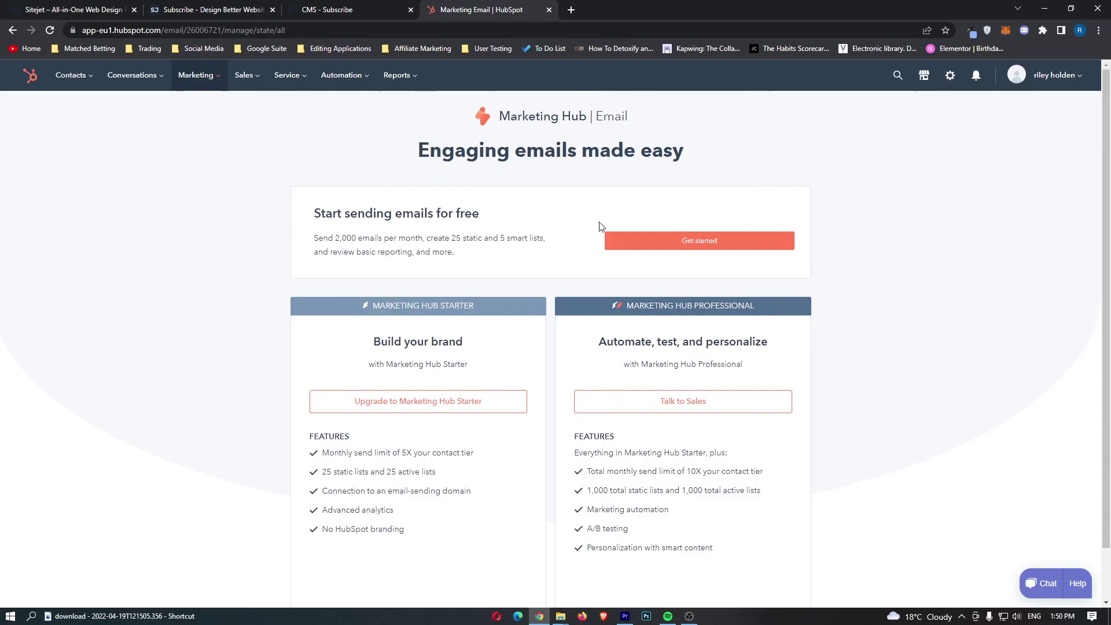
{"action": "mouse_move", "coordinate": [196, 75]}
{"action": "left_click", "coordinate": [214, 155]}
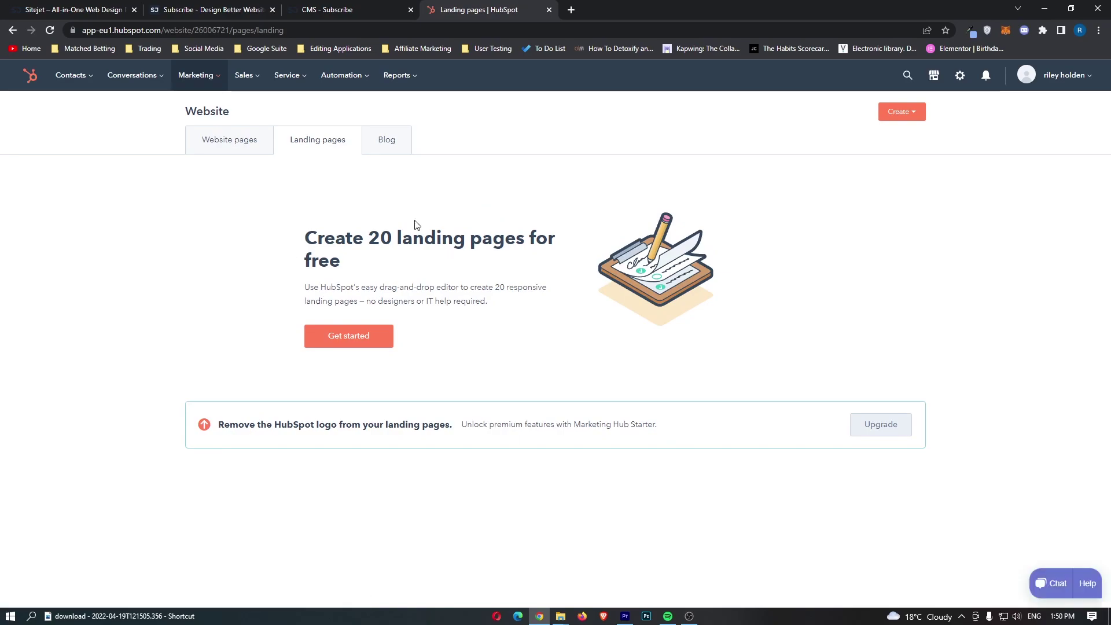
{"action": "mouse_move", "coordinate": [211, 87]}
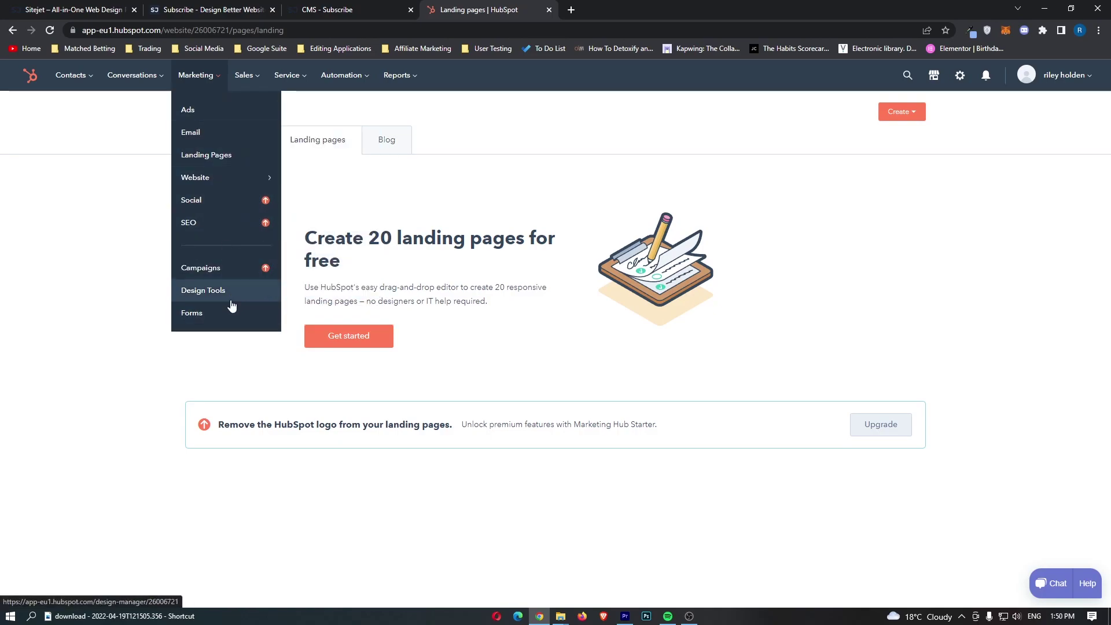
{"action": "mouse_move", "coordinate": [244, 76]}
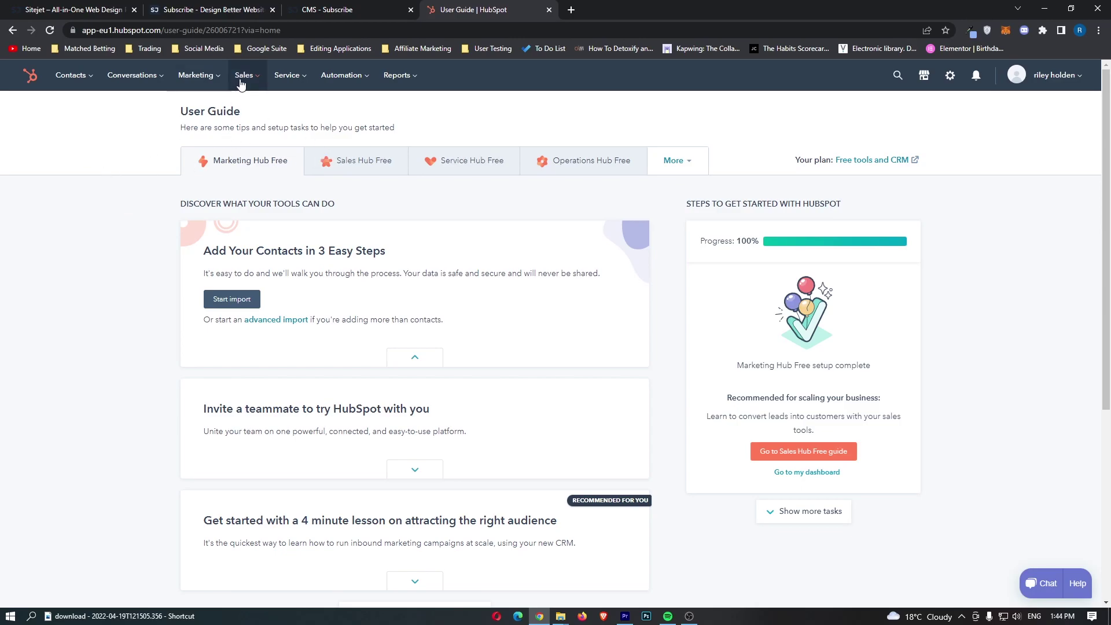
Step: From the Deals list, start a new deal named 'Agency Client'
{"action": "mouse_move", "coordinate": [248, 79]}
{"action": "left_click", "coordinate": [257, 116]}
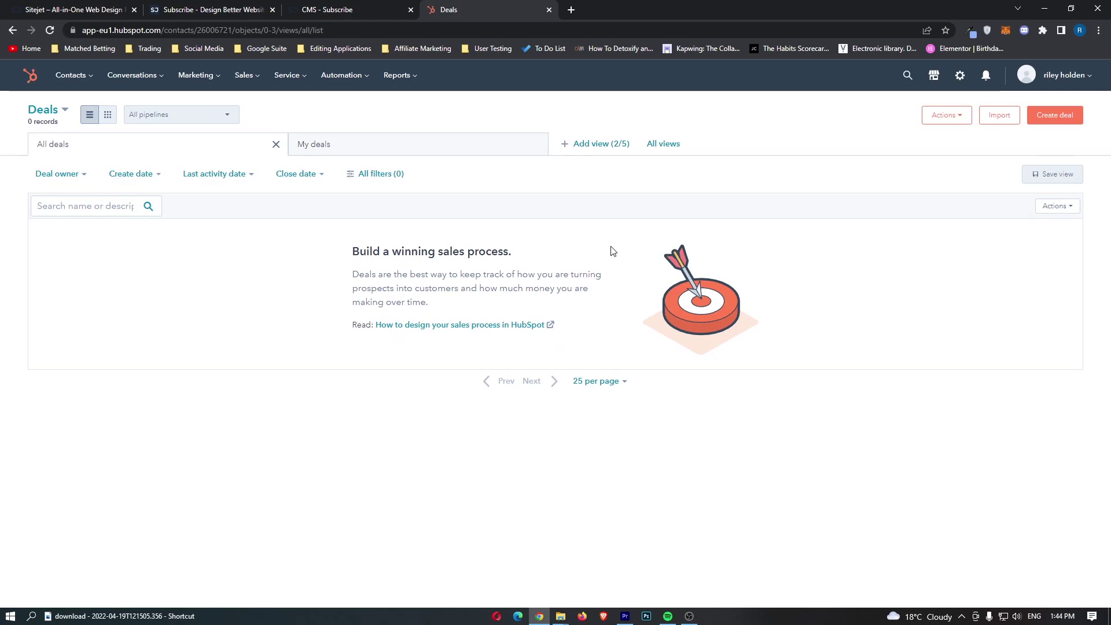
{"action": "left_click_drag", "start_coordinate": [353, 274], "coordinate": [445, 278]}
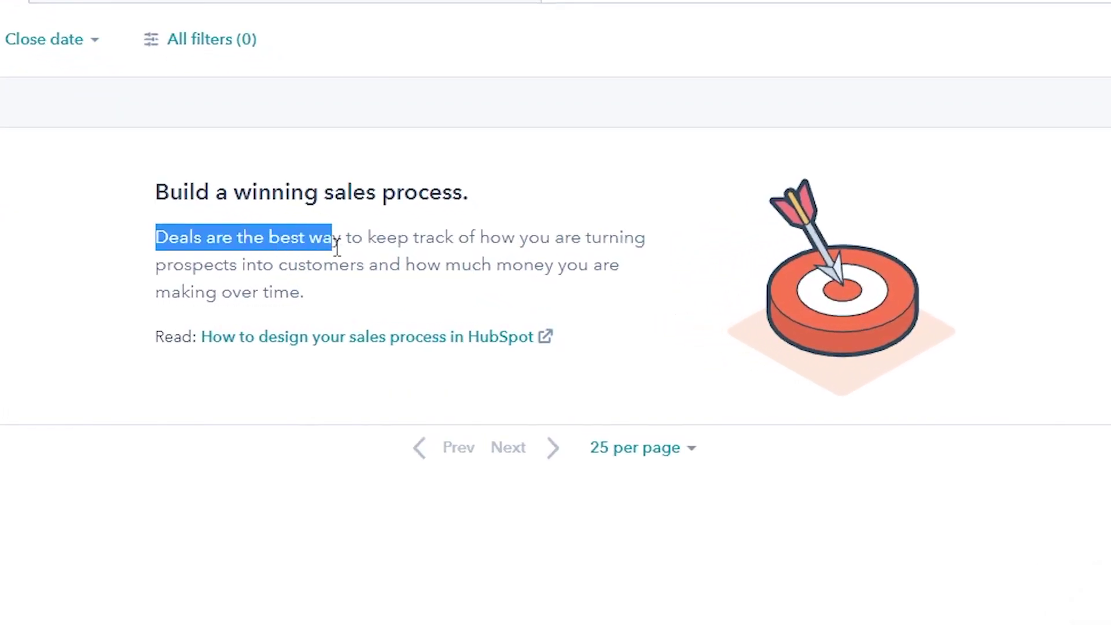
{"action": "left_click_drag", "start_coordinate": [337, 245], "coordinate": [358, 284]}
{"action": "left_click", "coordinate": [394, 305]}
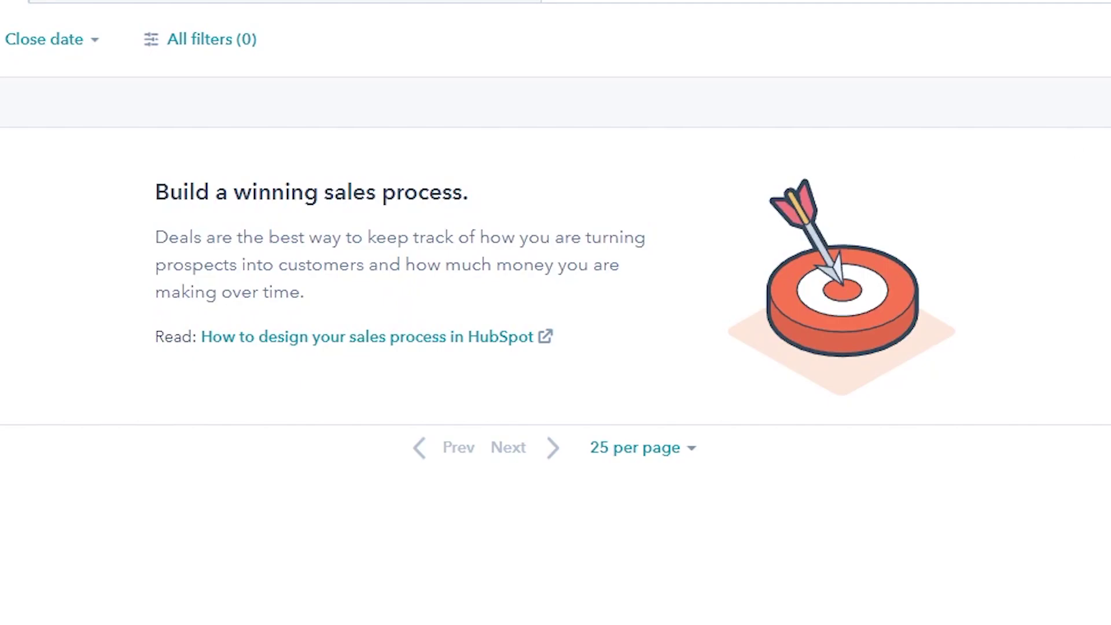
{"action": "left_click", "coordinate": [1037, 119]}
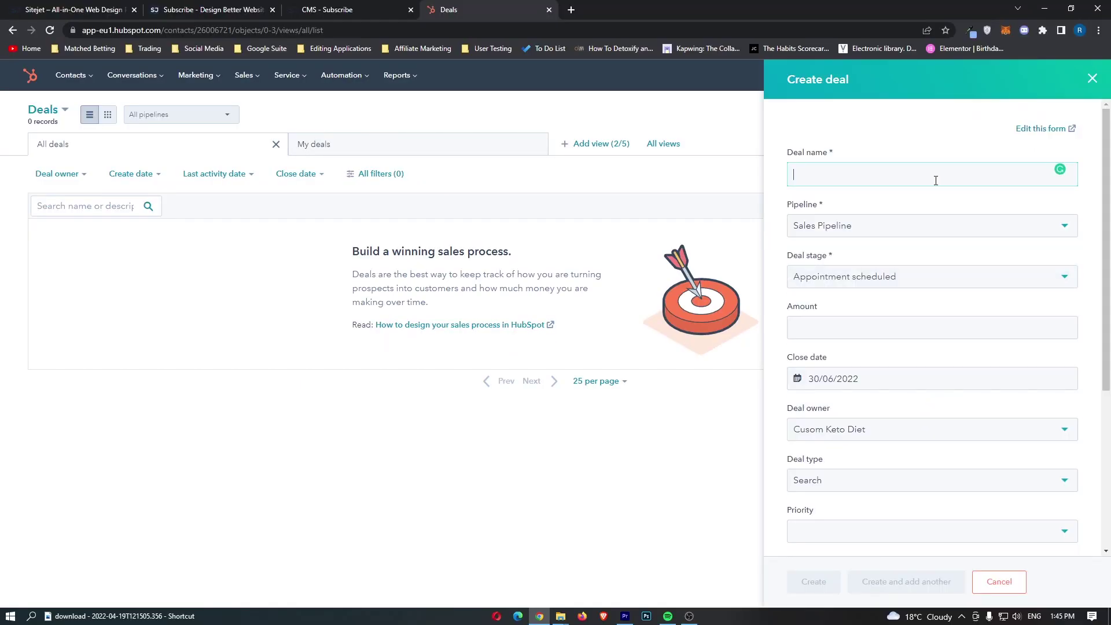
{"action": "type", "text": "Agency Client"}
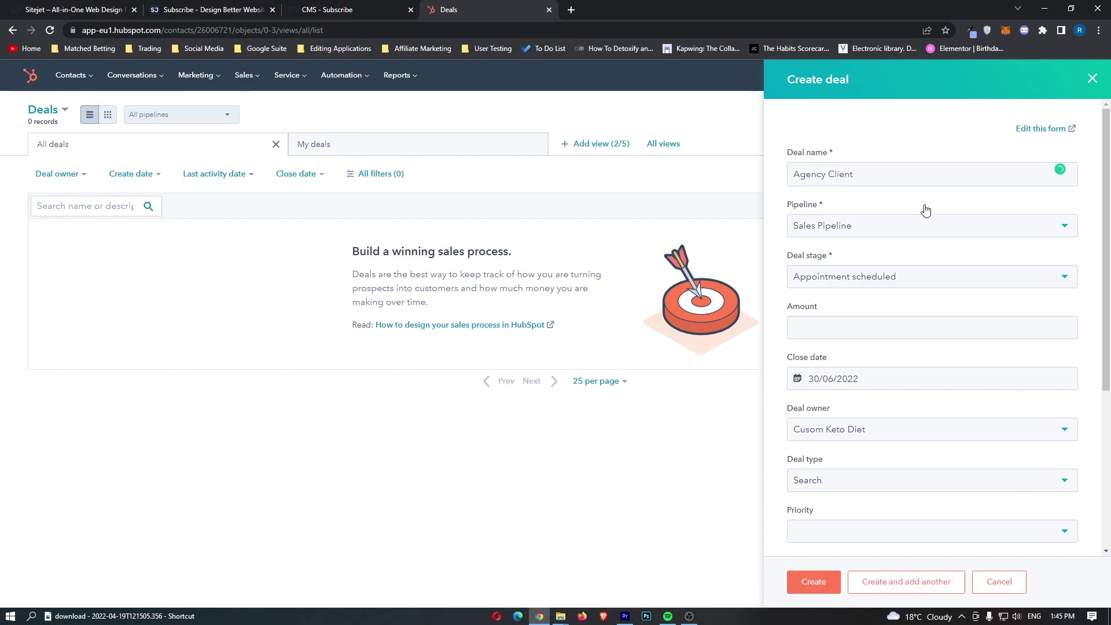
Step: Give the deal Sales Pipeline, stage Qualified to buy, and amount 2000
{"action": "left_click", "coordinate": [921, 225]}
{"action": "left_click", "coordinate": [869, 217]}
{"action": "left_click", "coordinate": [860, 276]}
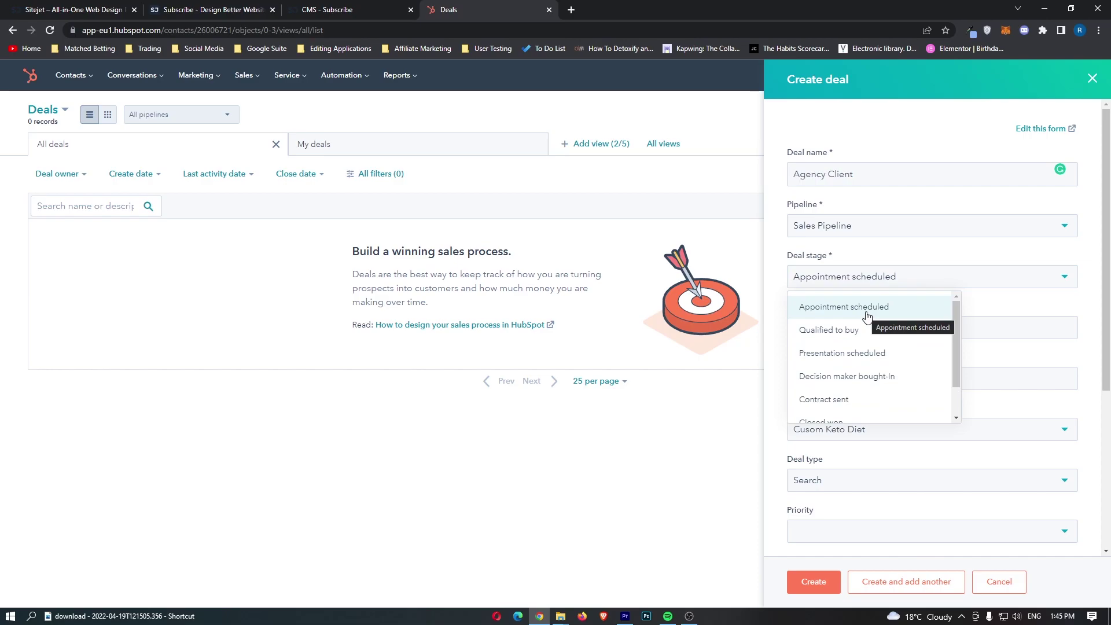
{"action": "scroll", "coordinate": [866, 317], "scroll_direction": "down", "scroll_amount": 1}
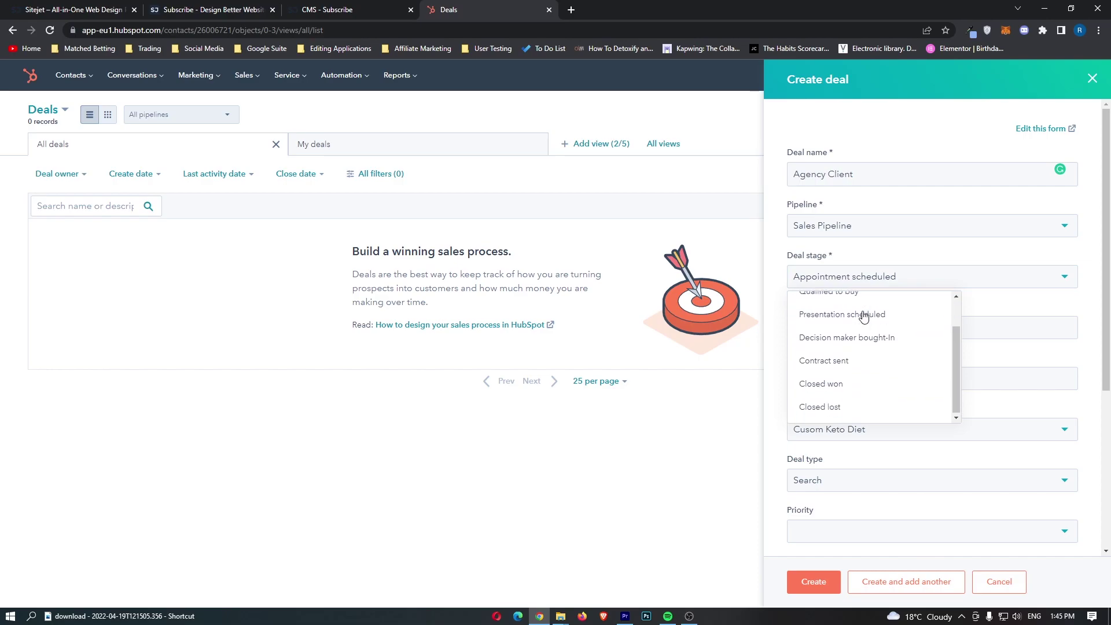
{"action": "scroll", "coordinate": [862, 382], "scroll_direction": "up", "scroll_amount": 1}
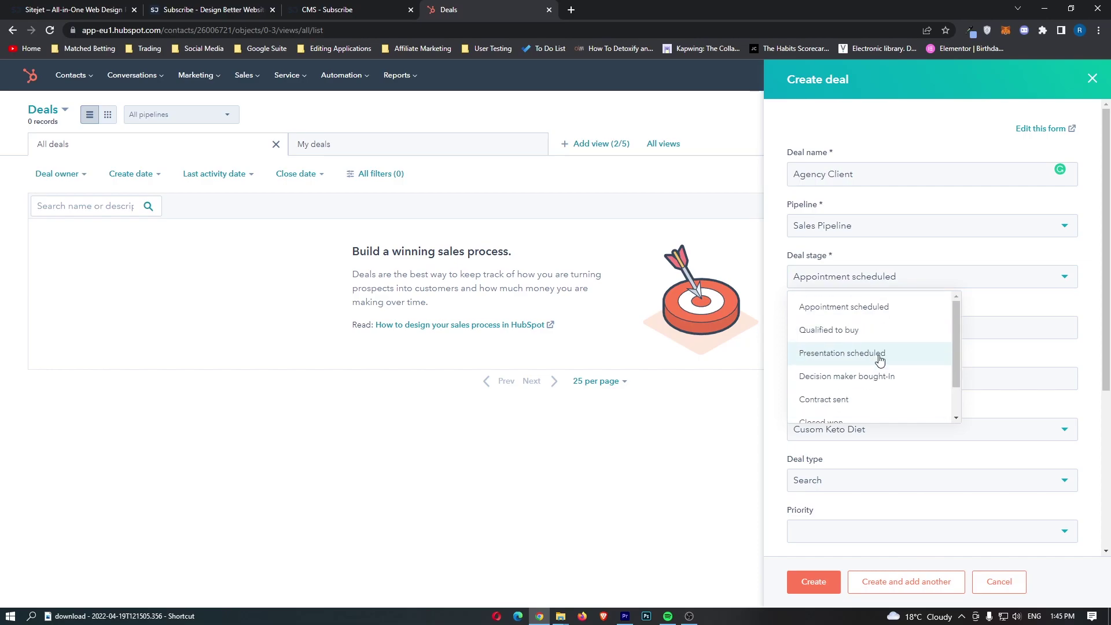
{"action": "left_click", "coordinate": [833, 333]}
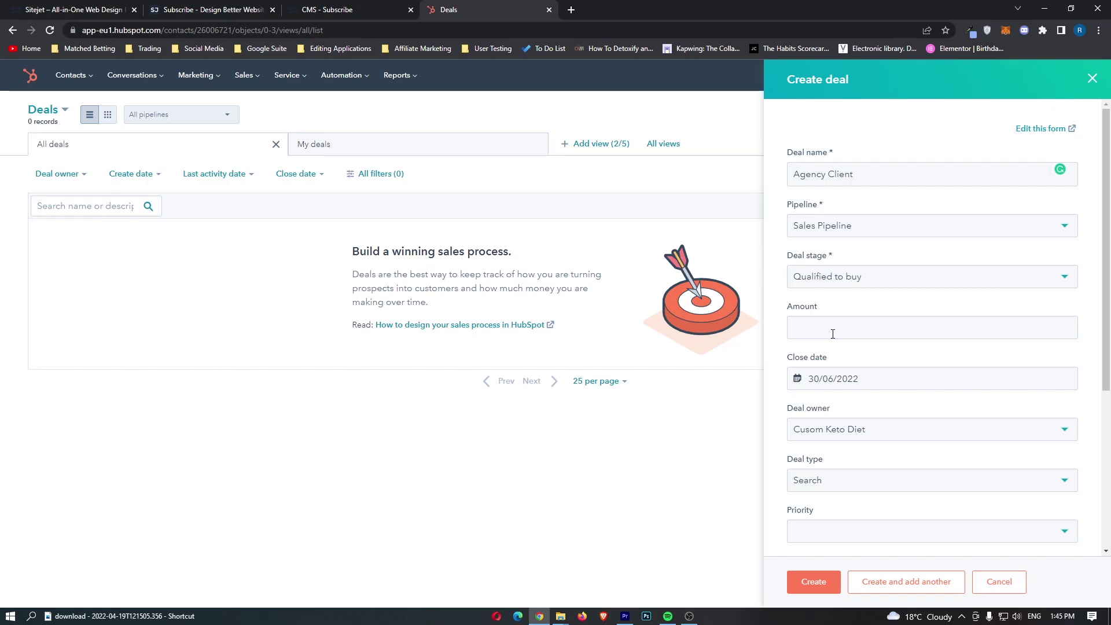
{"action": "left_click", "coordinate": [833, 334]}
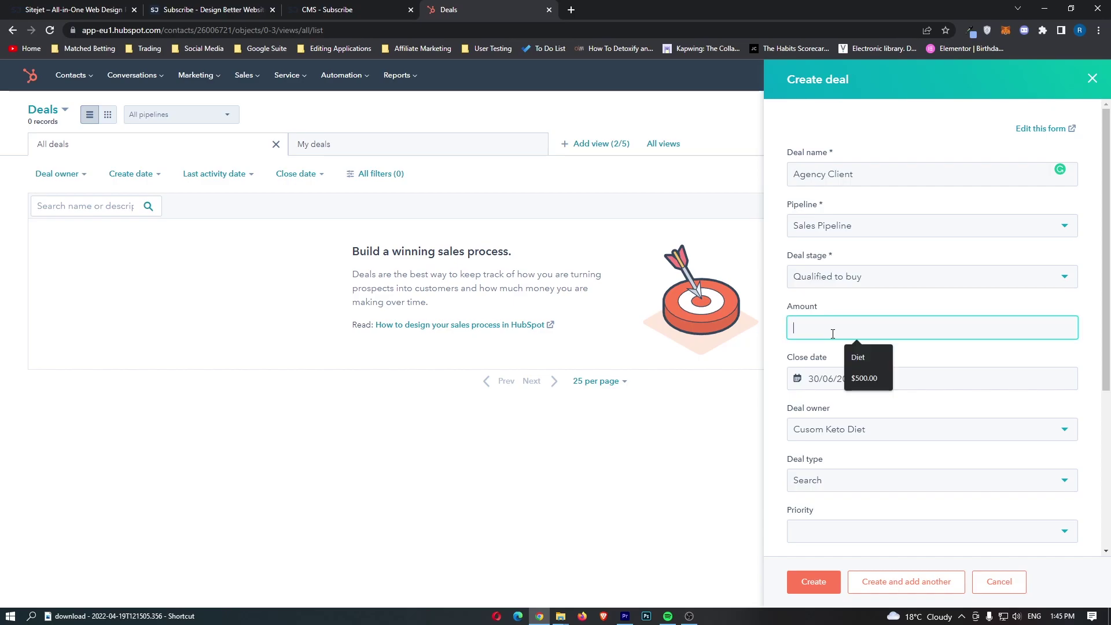
{"action": "type", "text": "2000"}
{"action": "key", "text": "Tab"}
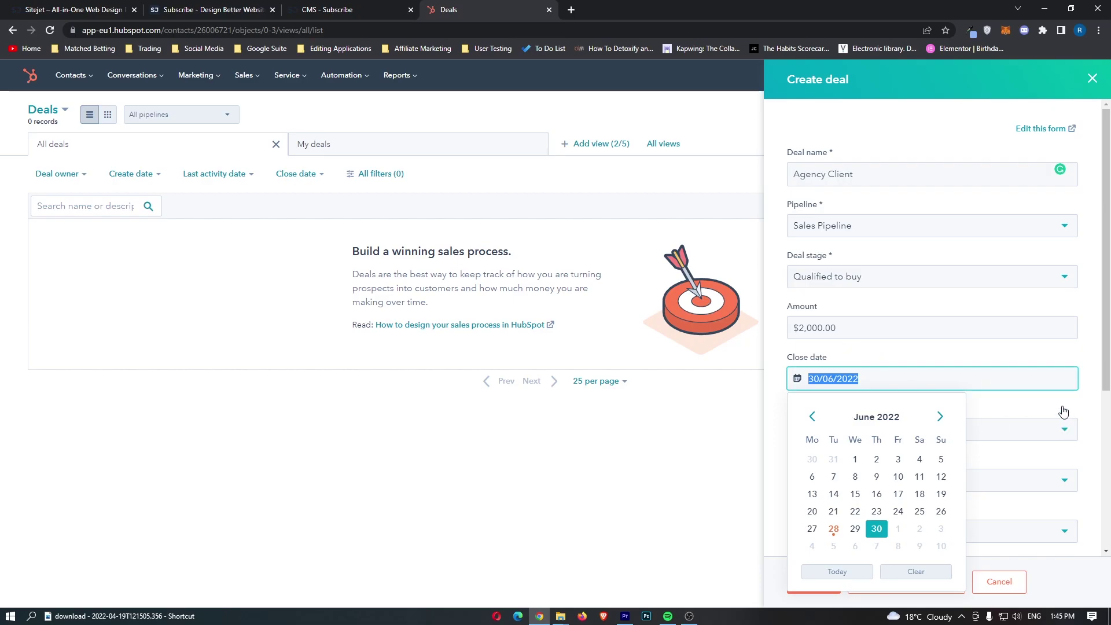
Step: Keep the 30/06/2022 close date and associate one contact with the deal
{"action": "left_click", "coordinate": [1065, 429]}
{"action": "scroll", "coordinate": [926, 425], "scroll_direction": "down", "scroll_amount": 3}
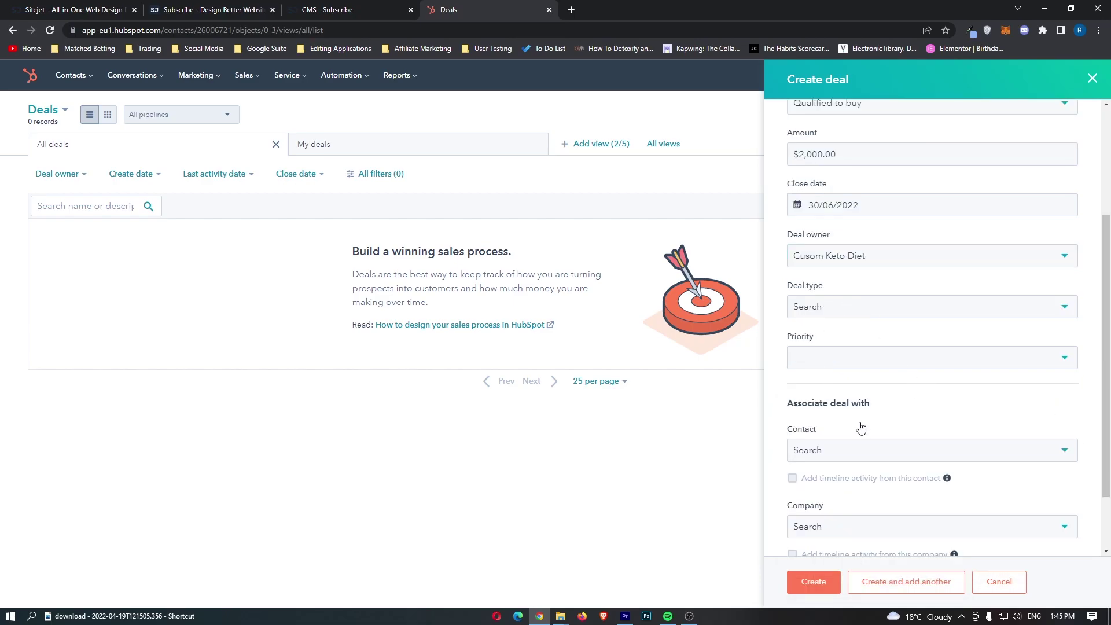
{"action": "left_click", "coordinate": [837, 452]}
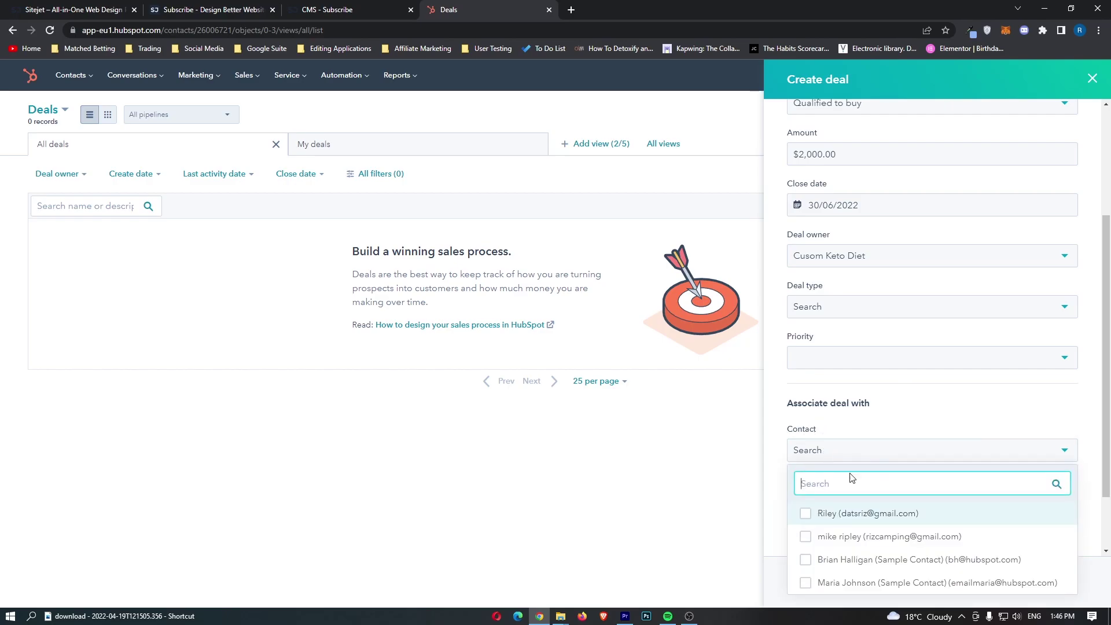
{"action": "left_click", "coordinate": [860, 538]}
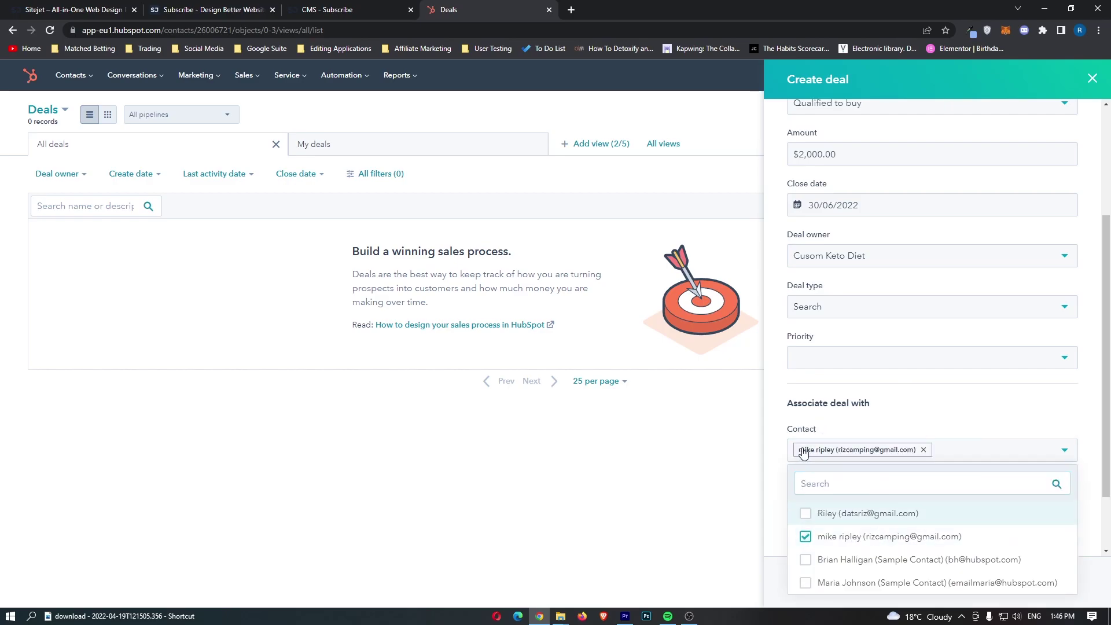
{"action": "left_click", "coordinate": [845, 424]}
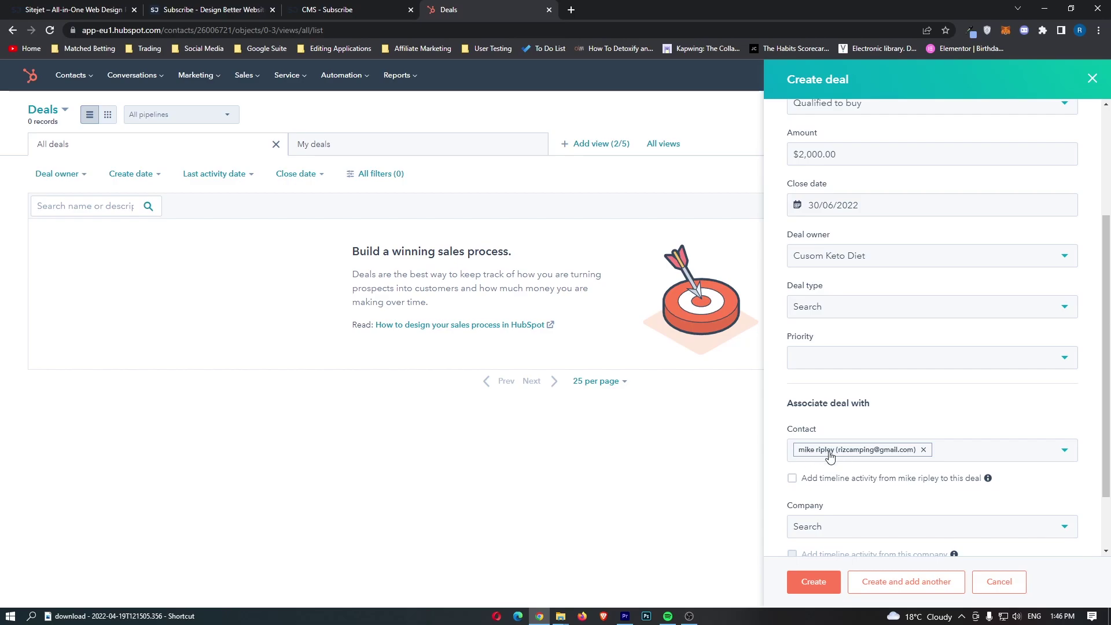
{"action": "scroll", "coordinate": [810, 458], "scroll_direction": "down", "scroll_amount": 2}
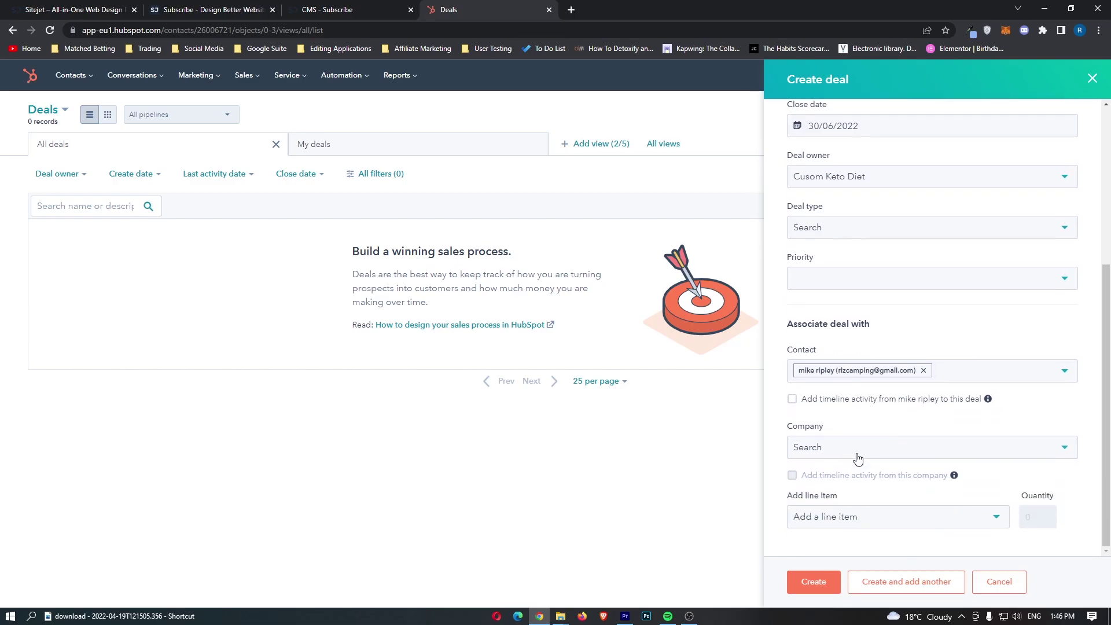
Step: Create the Agency Client deal record
{"action": "left_click", "coordinate": [813, 581]}
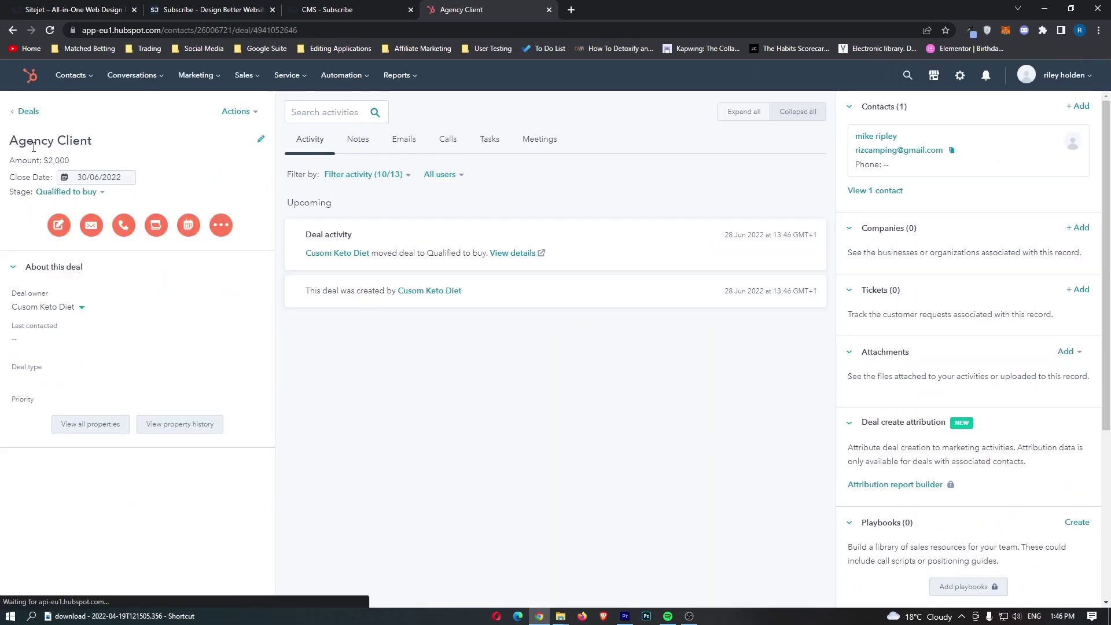
{"action": "left_click_drag", "start_coordinate": [8, 141], "coordinate": [31, 160]}
{"action": "left_click", "coordinate": [92, 162]}
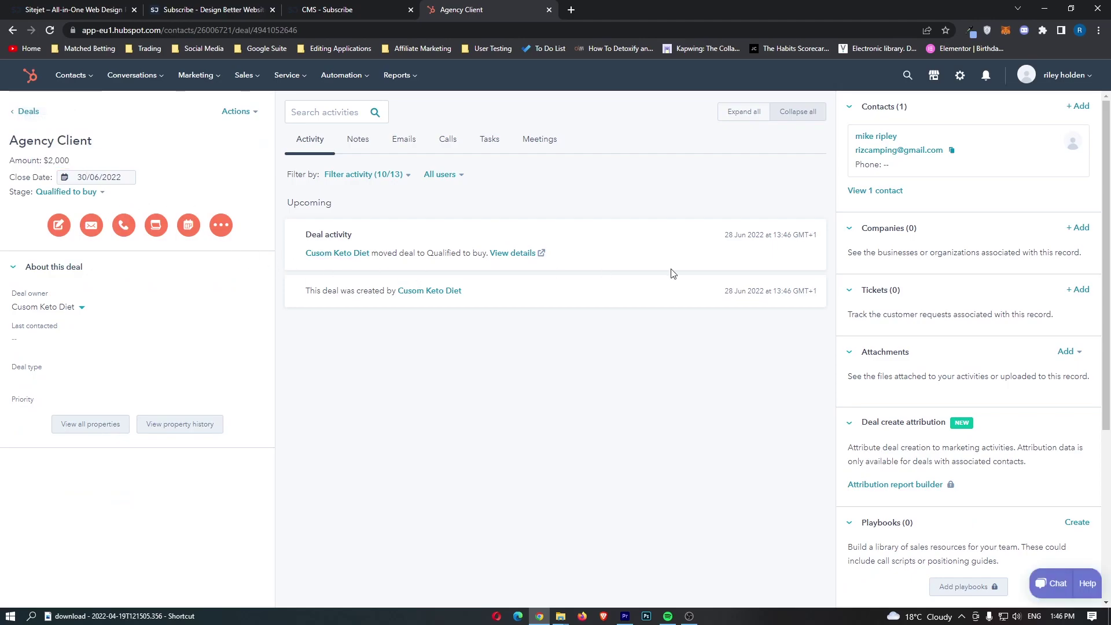
{"action": "mouse_move", "coordinate": [892, 157]}
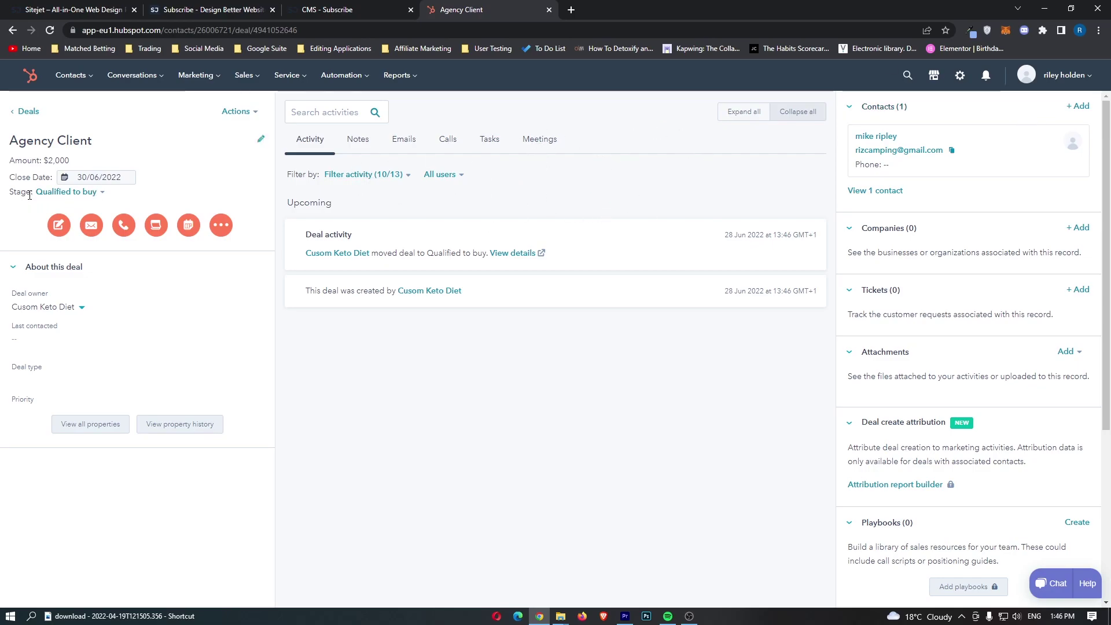
Step: Change the Agency Client deal's stage to Closed won
{"action": "left_click", "coordinate": [58, 192]}
{"action": "scroll", "coordinate": [101, 290], "scroll_direction": "down", "scroll_amount": 1}
{"action": "left_click", "coordinate": [93, 299]}
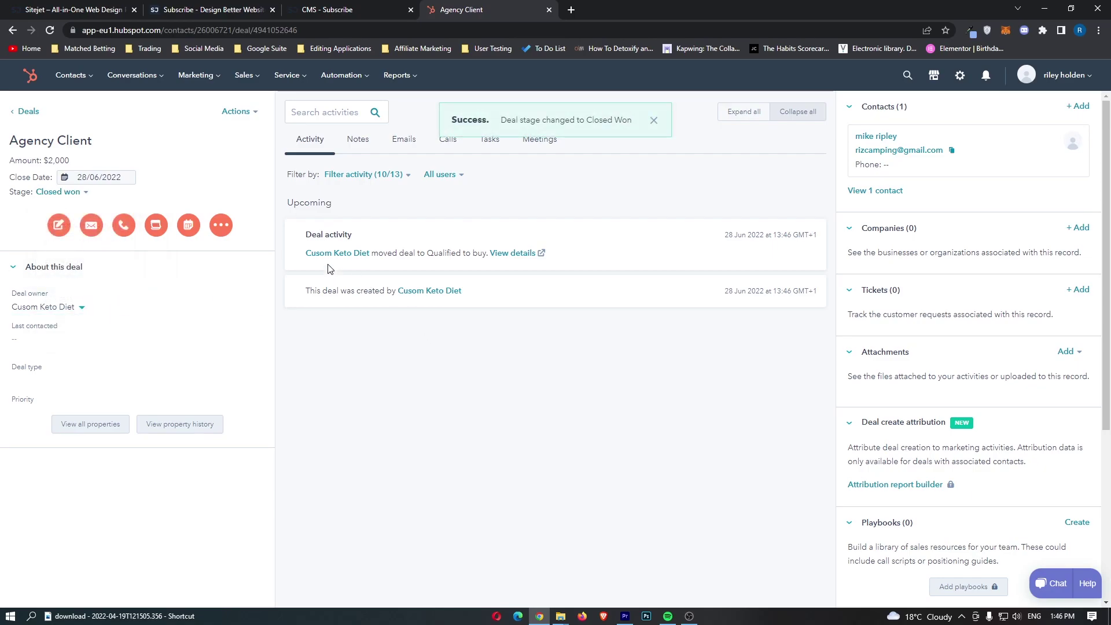
{"action": "left_click_drag", "start_coordinate": [372, 255], "coordinate": [478, 257]}
{"action": "left_click", "coordinate": [544, 325]}
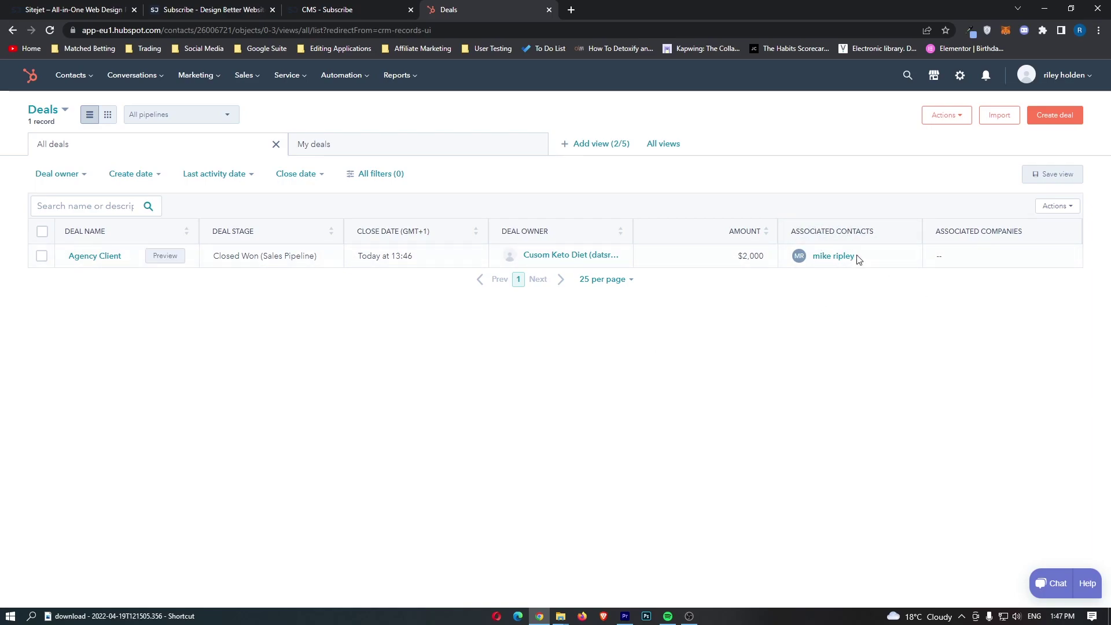
Step: Review the paid Forecast upgrade page and the Sales Hub pricing plans, including Enterprise
{"action": "left_click_drag", "start_coordinate": [217, 256], "coordinate": [322, 263]}
{"action": "left_click", "coordinate": [334, 292]}
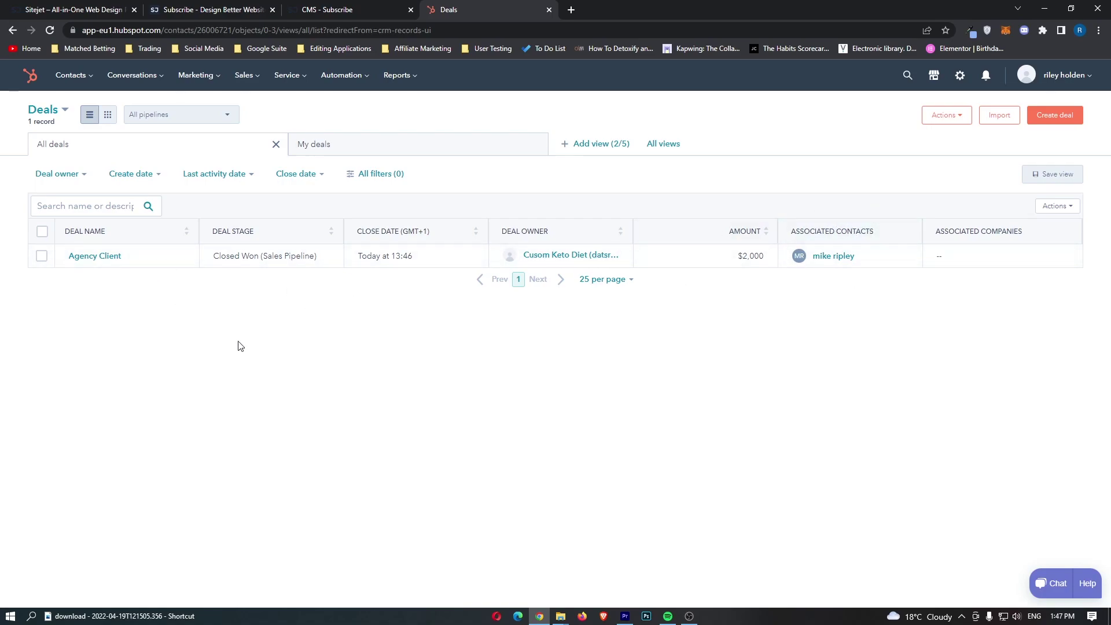
{"action": "left_click", "coordinate": [243, 76]}
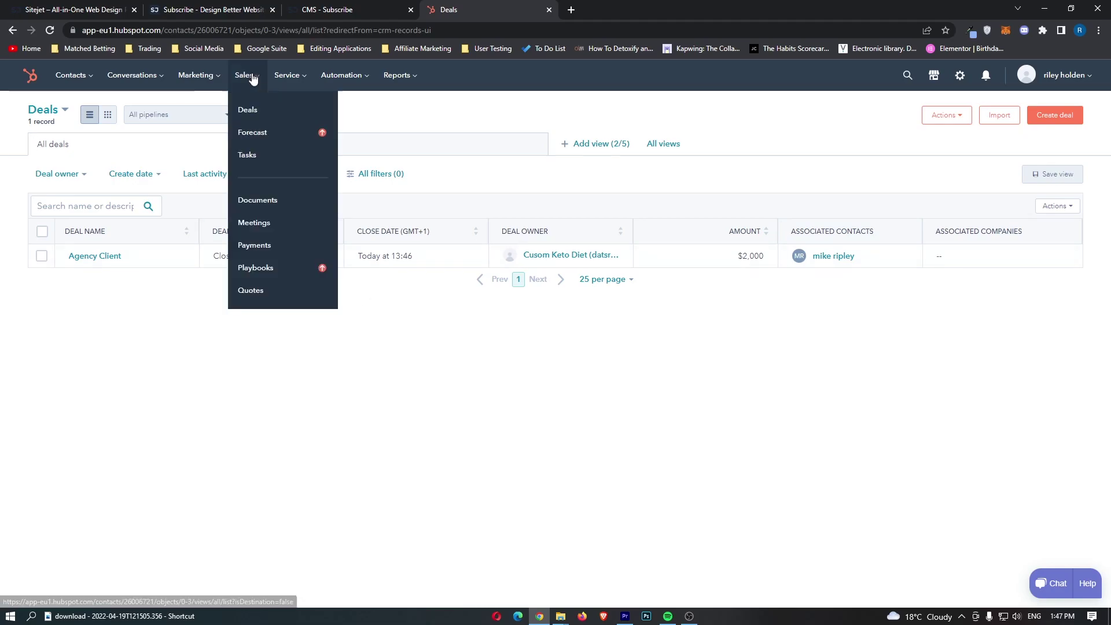
{"action": "left_click", "coordinate": [261, 142]}
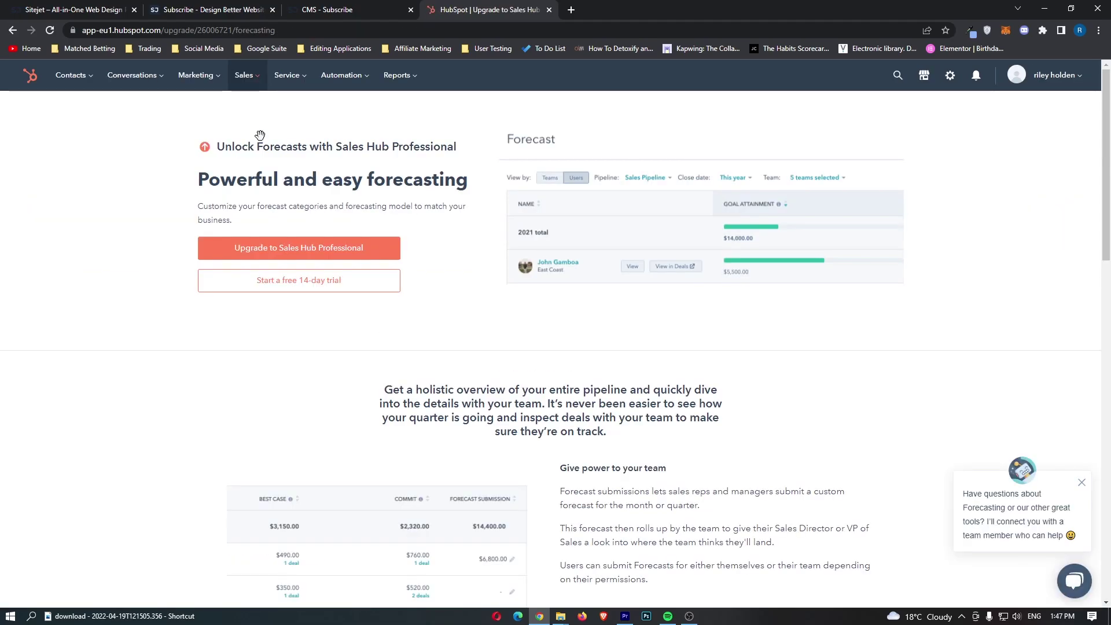
{"action": "left_click_drag", "start_coordinate": [200, 180], "coordinate": [317, 181]}
{"action": "left_click", "coordinate": [266, 203]}
{"action": "left_click_drag", "start_coordinate": [180, 210], "coordinate": [426, 220]}
{"action": "left_click", "coordinate": [305, 204]}
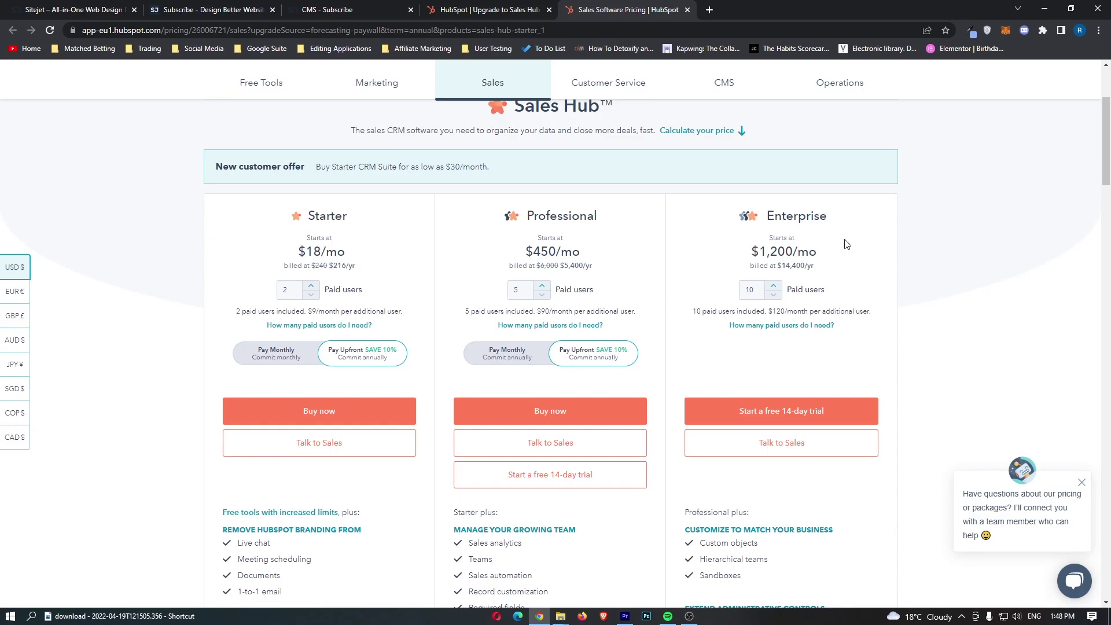
{"action": "left_click_drag", "start_coordinate": [759, 220], "coordinate": [852, 232]}
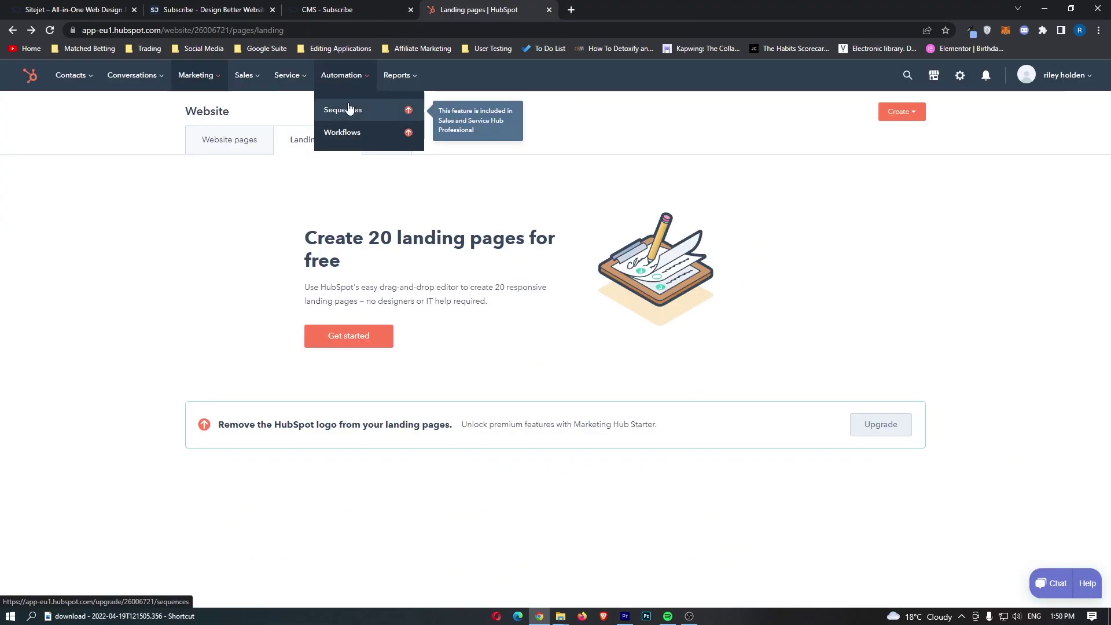
Step: View the Sequences and Workflows upgrade pages from the Automation menu
{"action": "left_click", "coordinate": [345, 109]}
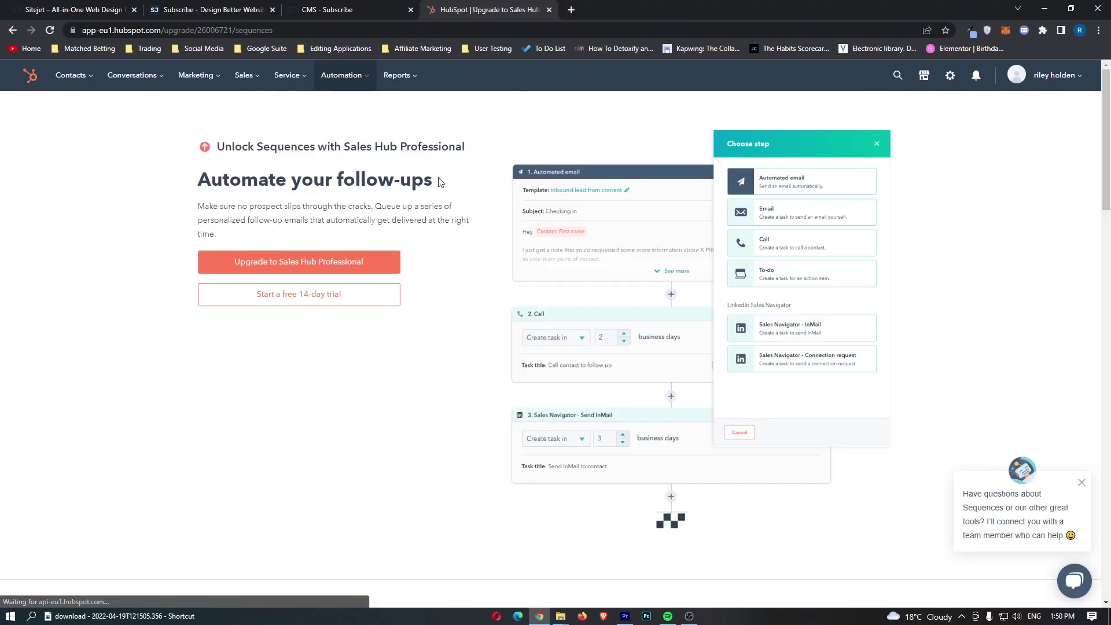
{"action": "left_click", "coordinate": [343, 75]}
{"action": "left_click", "coordinate": [374, 141]}
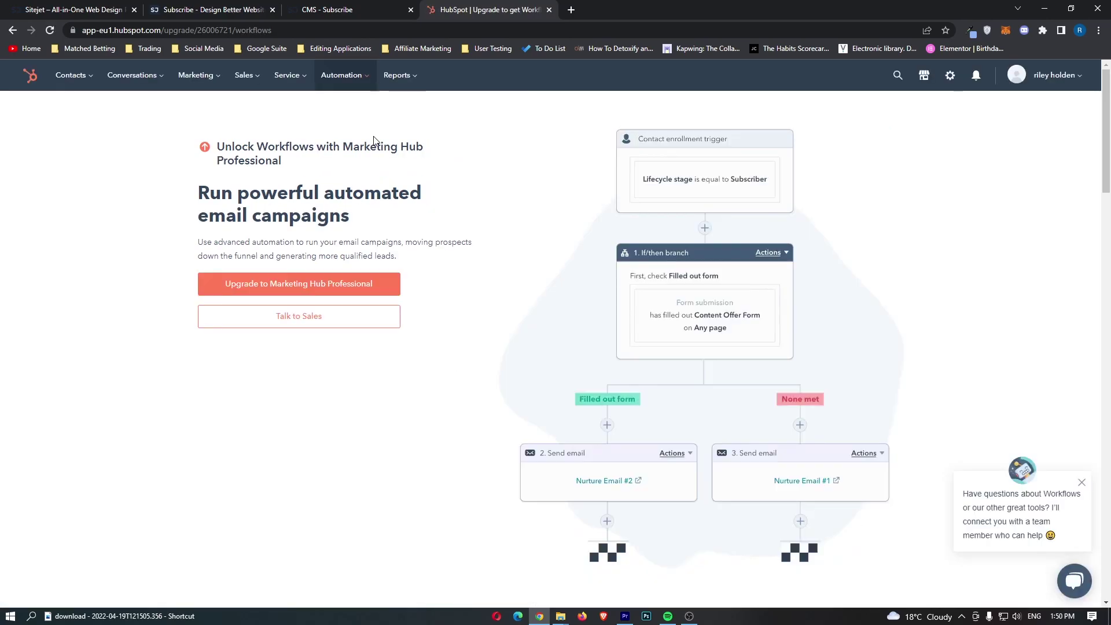
{"action": "left_click_drag", "start_coordinate": [196, 188], "coordinate": [416, 226]}
{"action": "left_click", "coordinate": [409, 218]}
Step: Open the Dashboard Library, then the Analytics Tools page from the Reports menu
{"action": "left_click", "coordinate": [398, 75]}
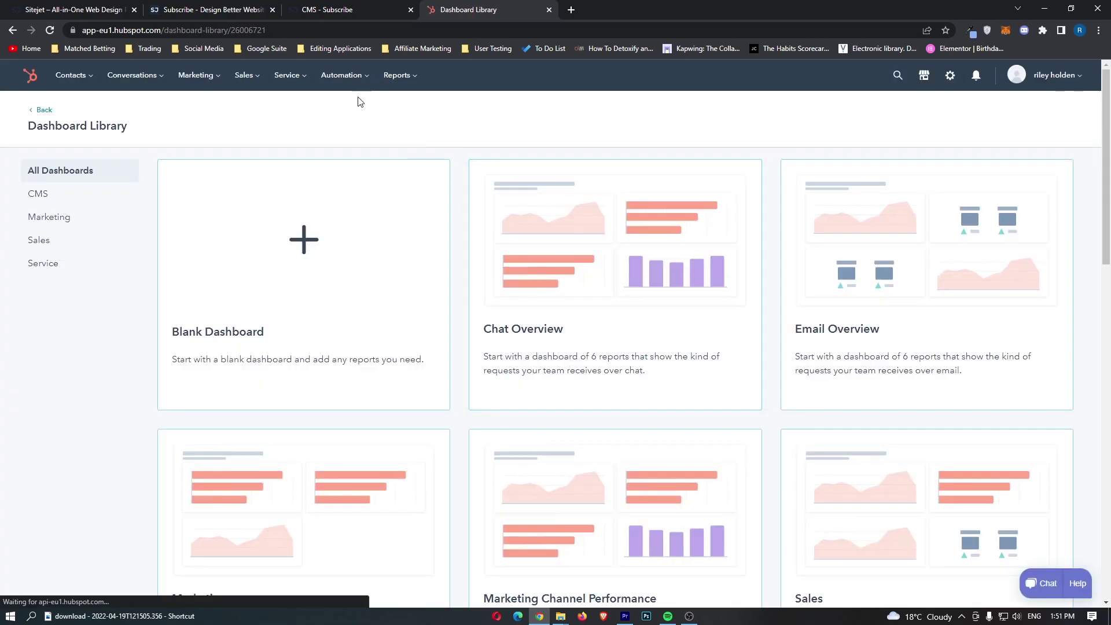
{"action": "left_click", "coordinate": [405, 87]}
{"action": "left_click", "coordinate": [431, 108]}
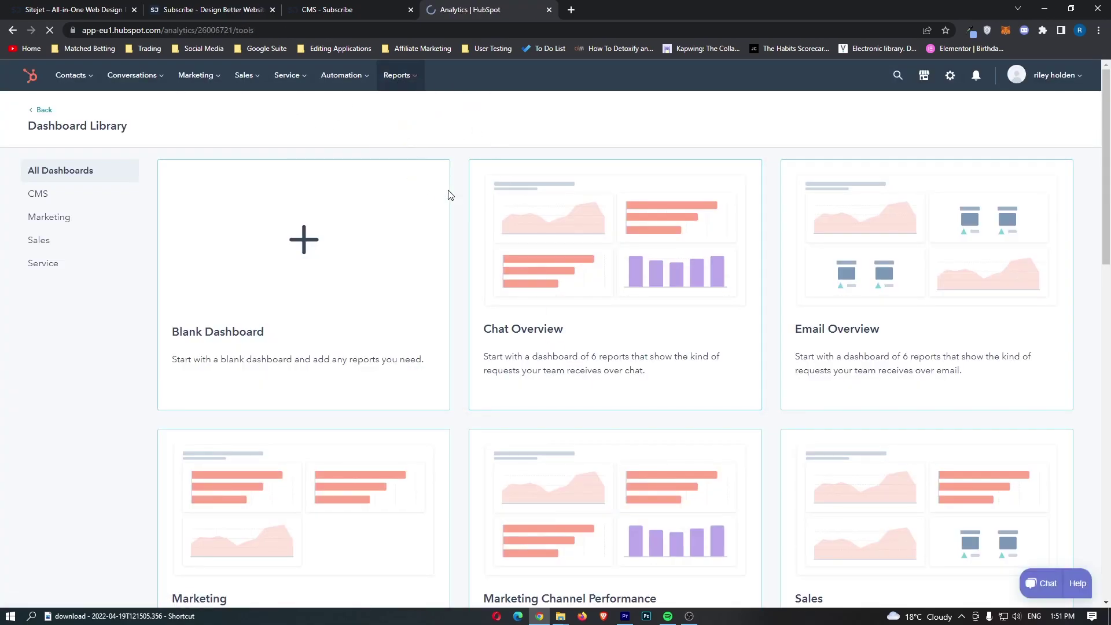